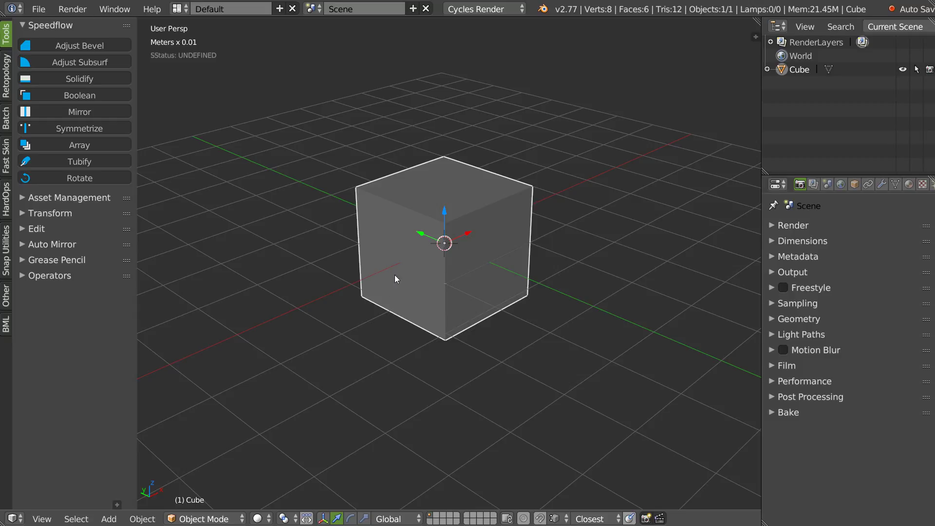
Orbit slightly around the plain cube and bring up the Speedflow operator menu
middle_drag(395, 275, 390, 277)
key(shift+space)
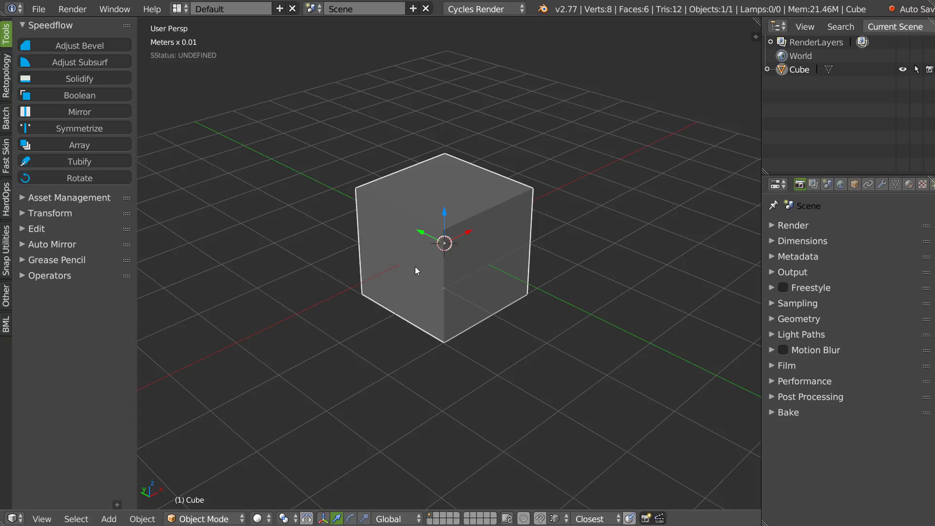
middle_drag(397, 279, 418, 293)
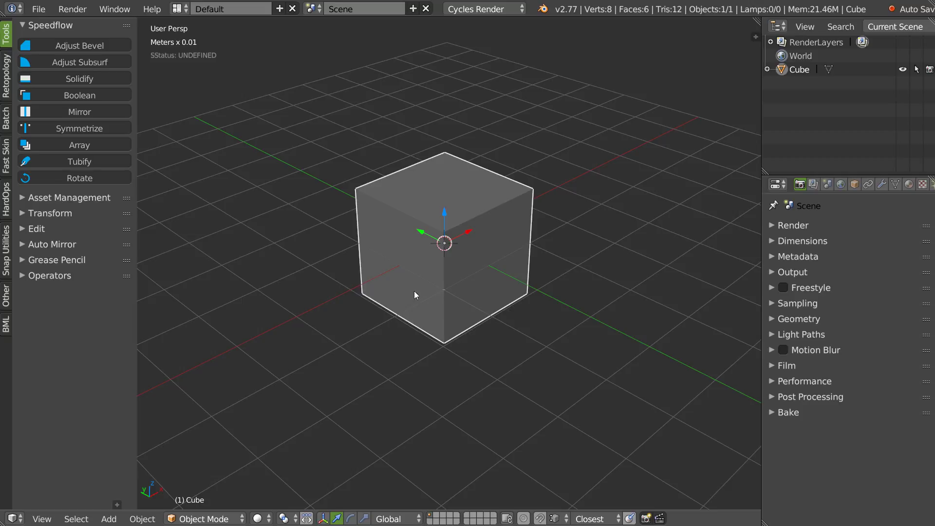
Review Speedflow's add-on preferences (bevel width 0.04, 2 segments), then reopen its menu
click(38, 9)
click(71, 174)
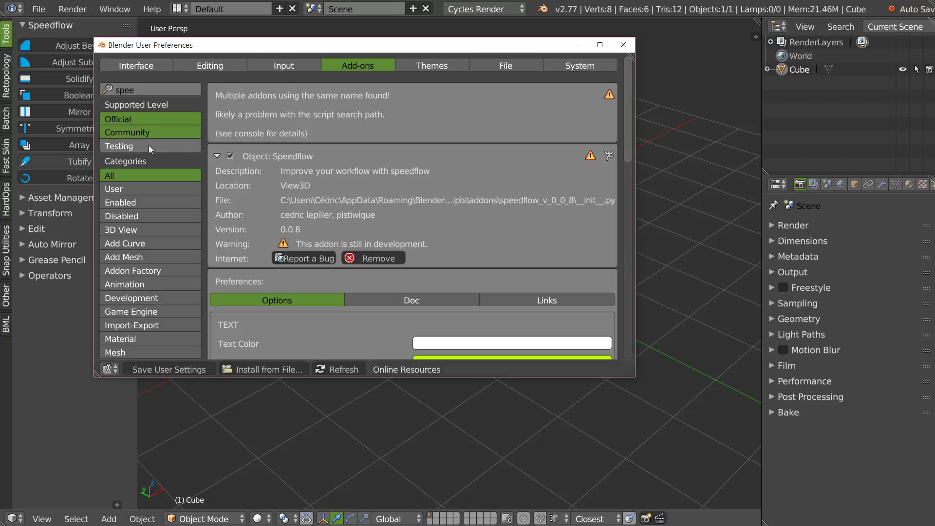
scroll(443, 135, down, 6)
scroll(413, 200, down, 7)
scroll(413, 200, down, 5)
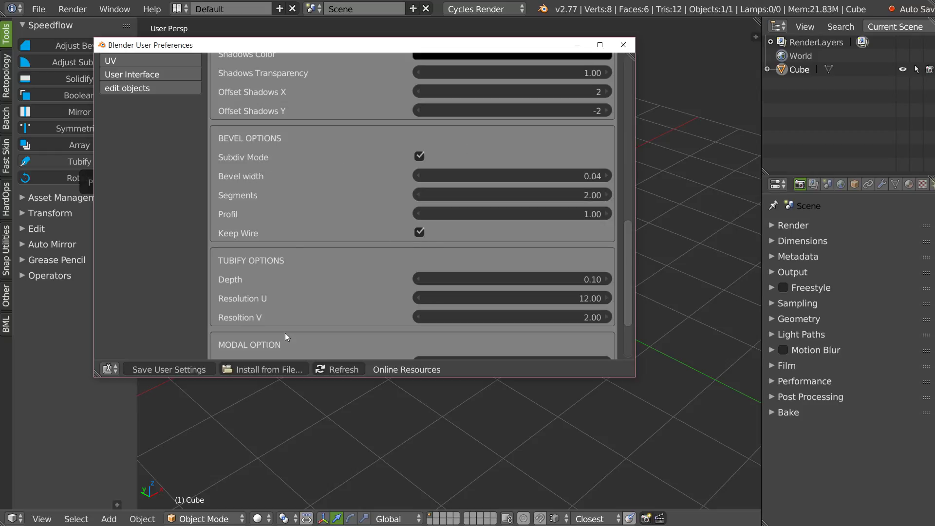
click(318, 431)
key(shift+q)
key(shift+q)
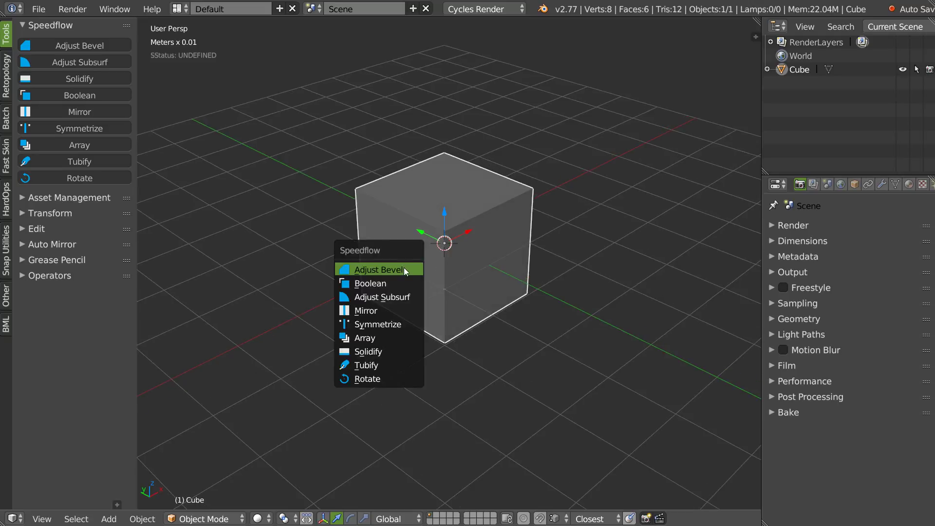
Give the cube a Speedflow Adjust Bevel and display its edge bevel weights in Edit Mode
click(412, 268)
click(452, 273)
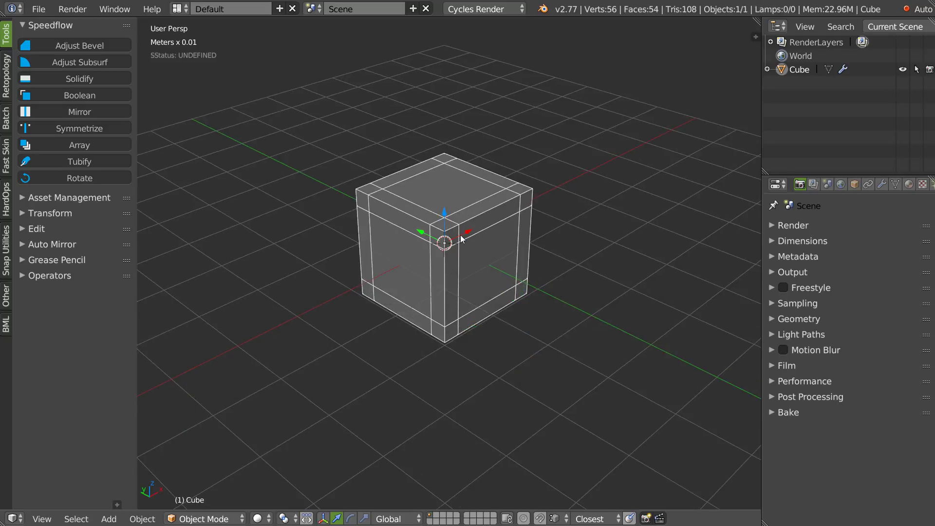
key(Tab)
click(465, 205)
right_click(465, 205)
key(shift+e)
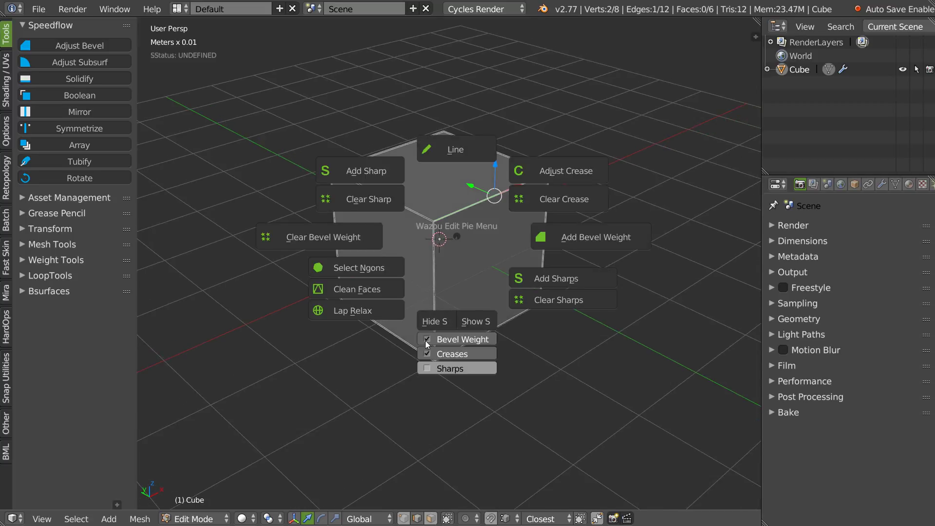
click(428, 338)
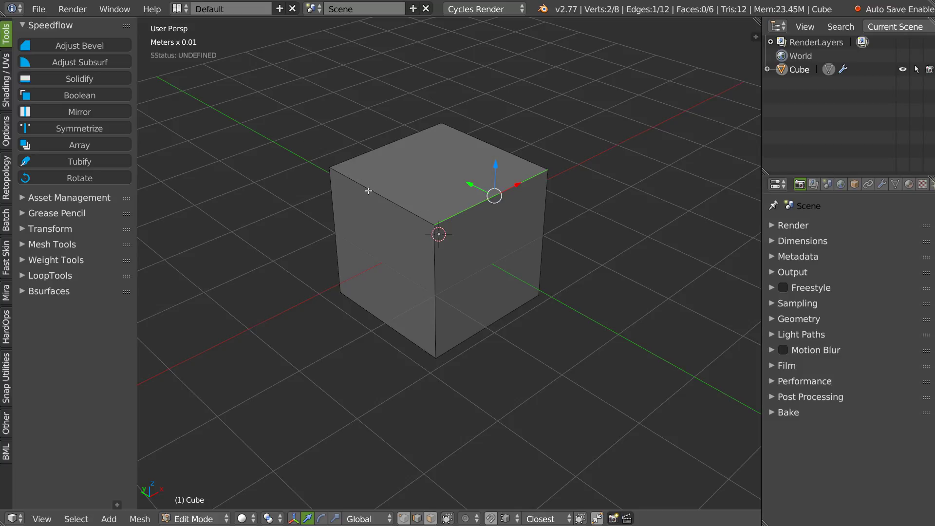
key(Tab)
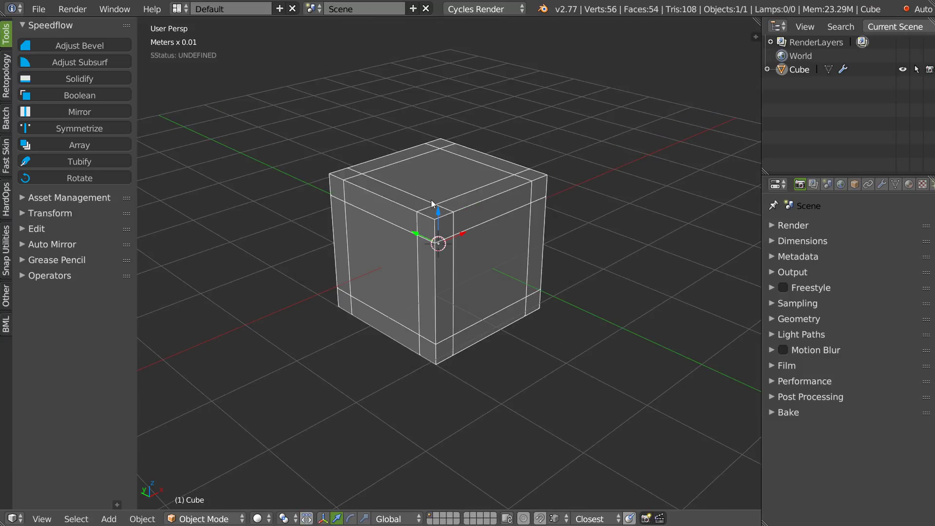
scroll(445, 279, down, 3)
Add a second cube, Cube.001, and move it in front of the original along X
key(q)
click(433, 387)
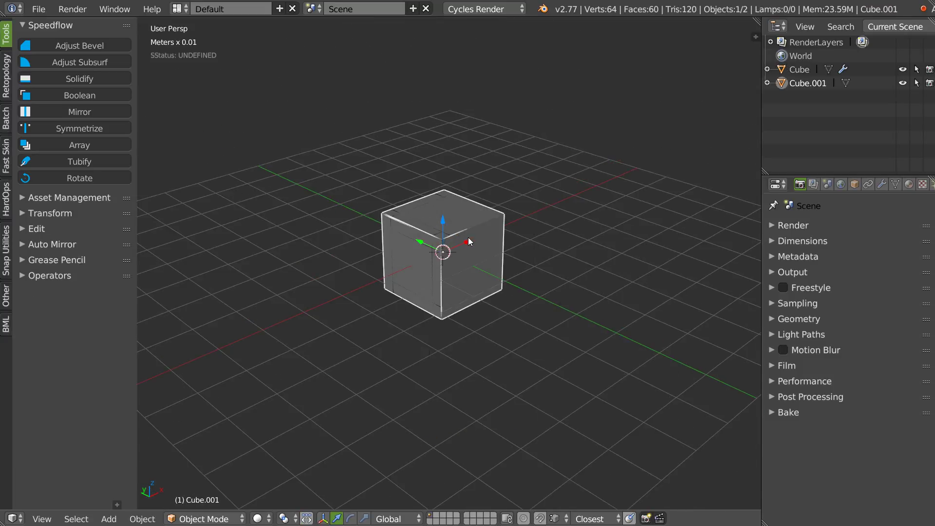
drag(469, 239, 363, 285)
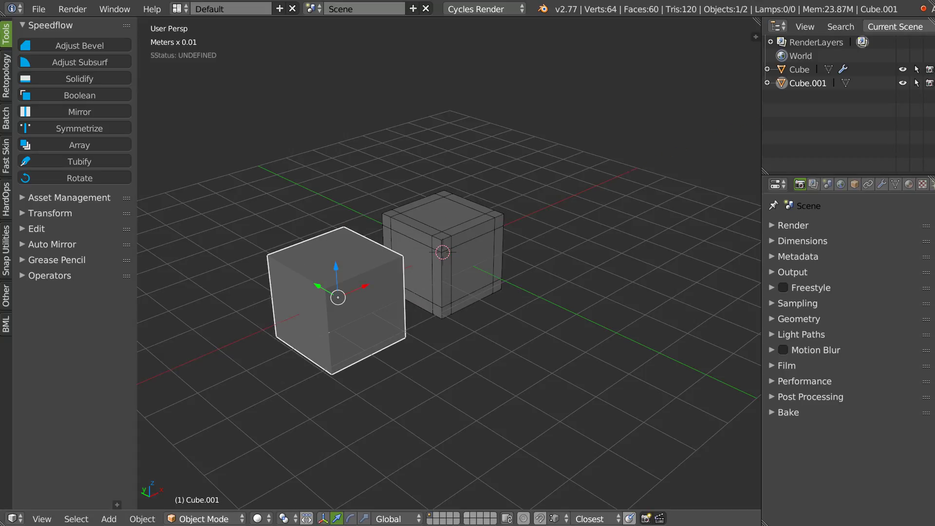
Turn off Speedflow's Subdiv Mode bevel option and save the user settings
key(ctrl+alt+u)
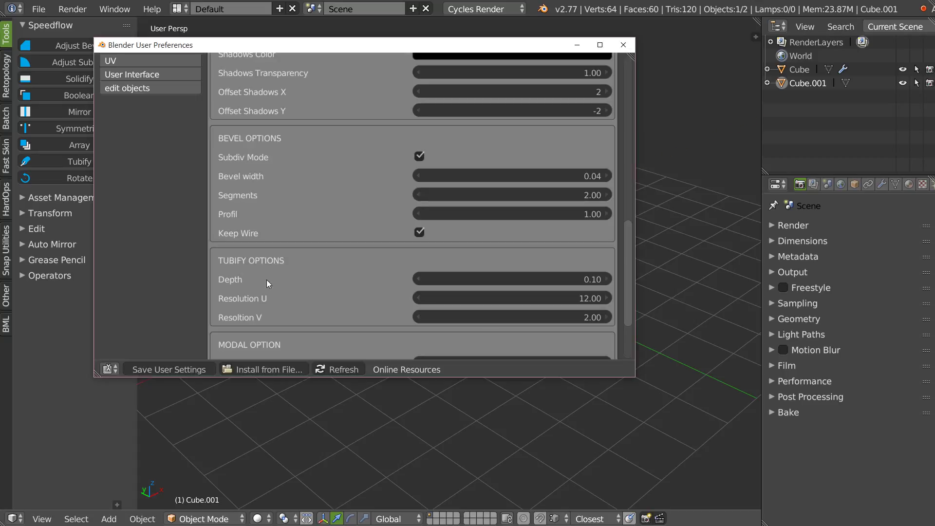
click(419, 155)
click(176, 369)
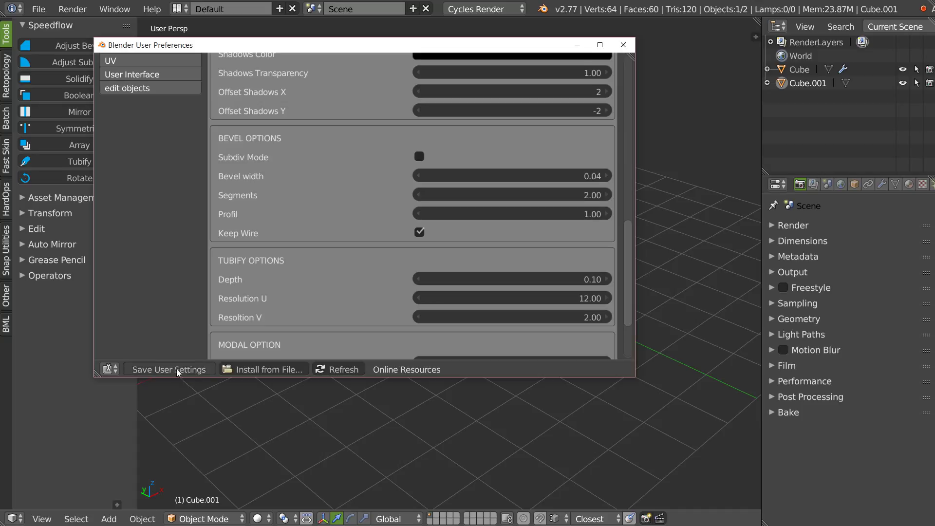
middle_drag(359, 300, 358, 302)
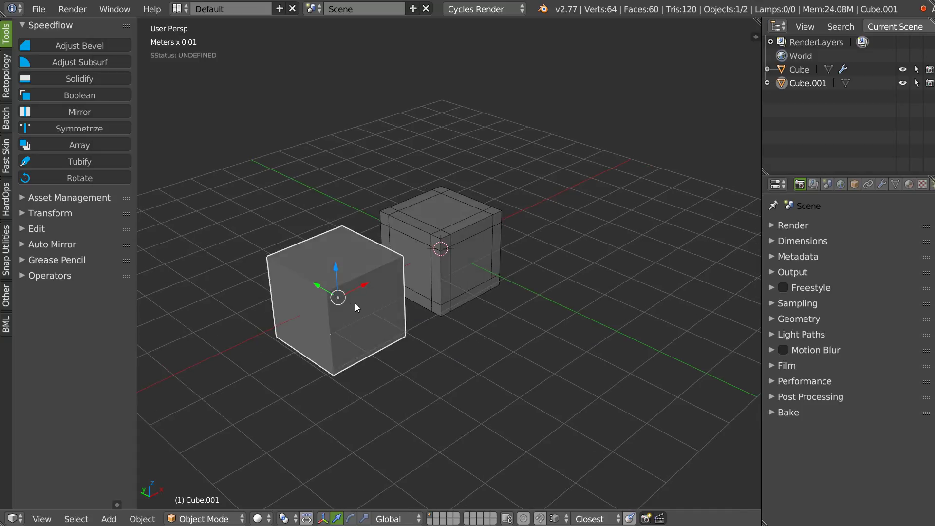
Set Speedflow's default bevel to 4 segments and profile 0.7, and save the settings
key(ctrl+q)
key(Escape)
key(ctrl+alt+u)
click(524, 194)
text(4)
key(Tab)
key(BackSpace)
text(.7)
key(Return)
click(175, 373)
Apply an Adjust Bevel of width 0.05 to Cube.001
key(shift+space)
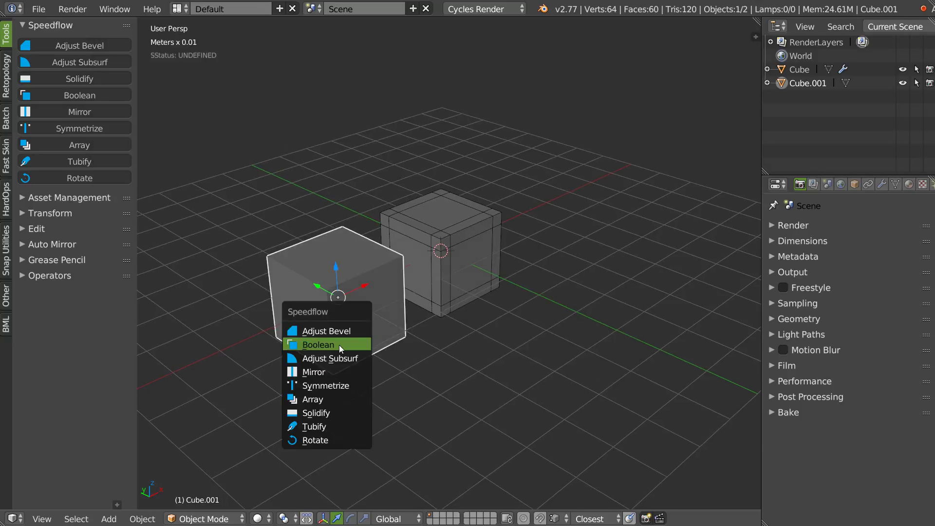
click(325, 330)
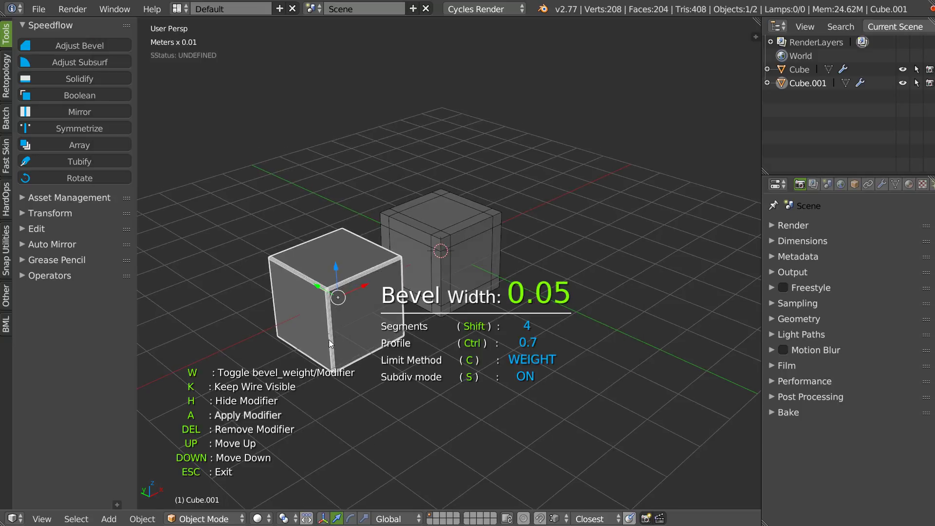
click(329, 340)
scroll(305, 343, up, 2)
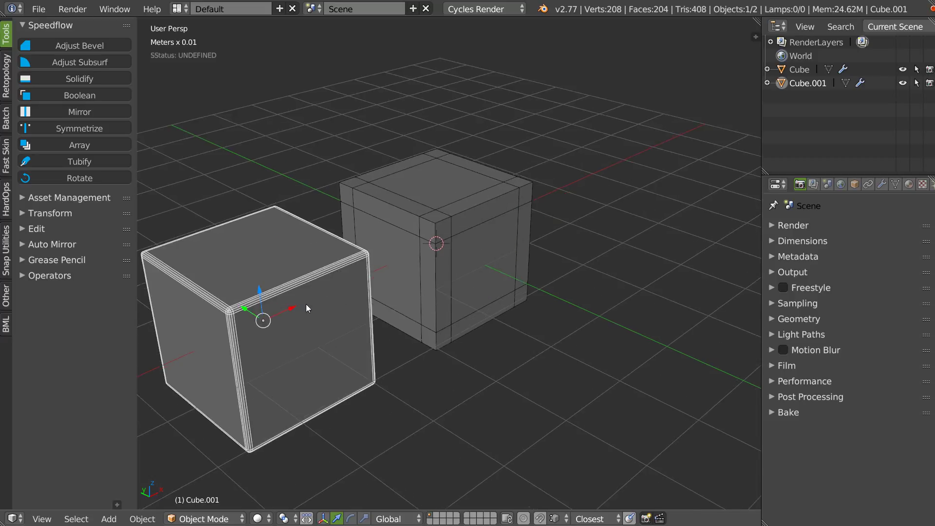
middle_drag(306, 304, 366, 267)
Mark Cube.001's edges for bevelling in Edit Mode and widen its bevel to about 0.13
key(Tab)
middle_drag(326, 293, 359, 309)
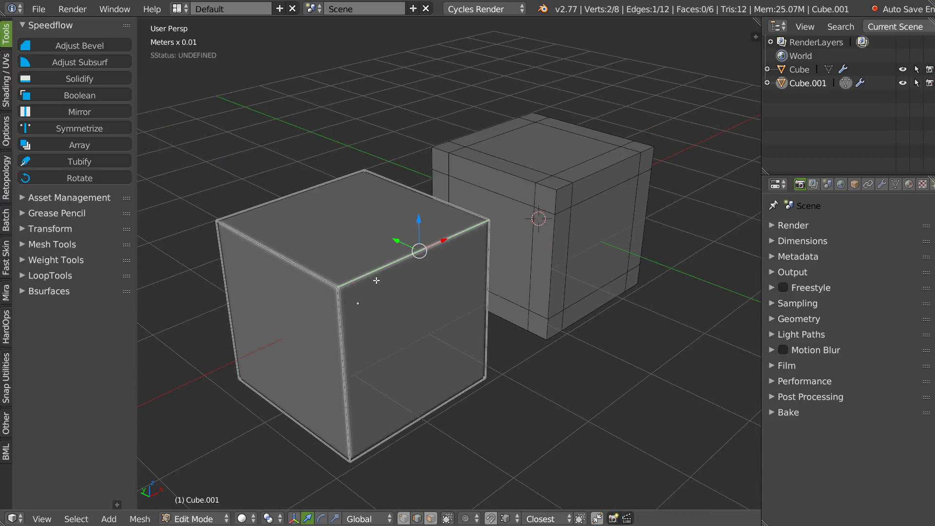
key(w)
click(343, 385)
middle_drag(343, 385, 393, 305)
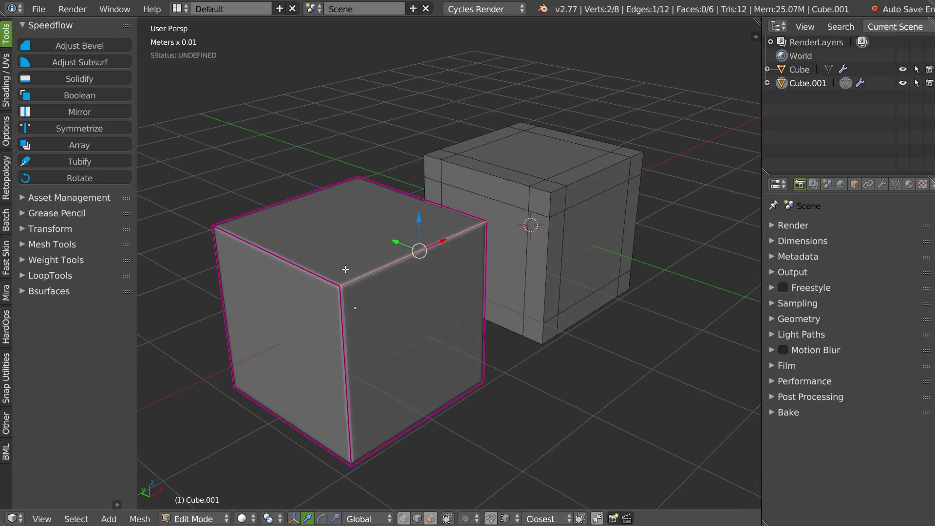
key(Tab)
middle_drag(375, 244, 403, 271)
key(w)
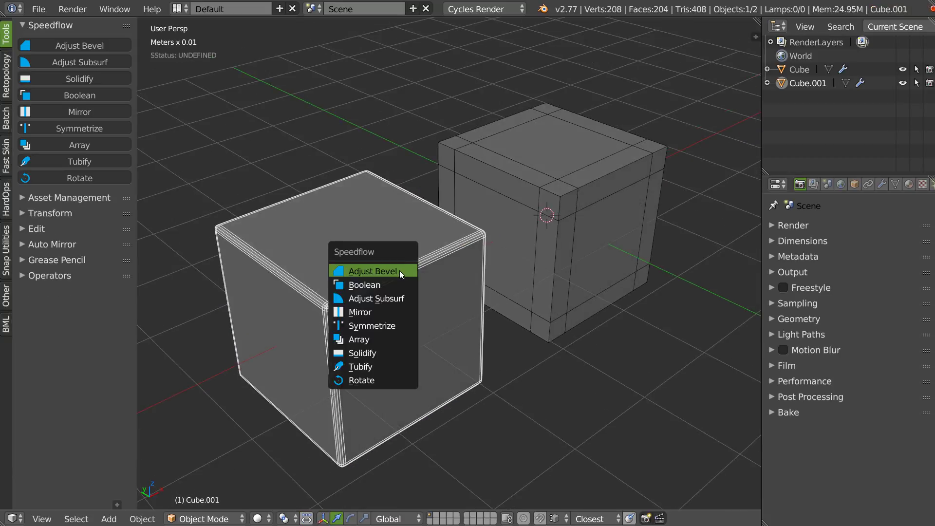
click(390, 271)
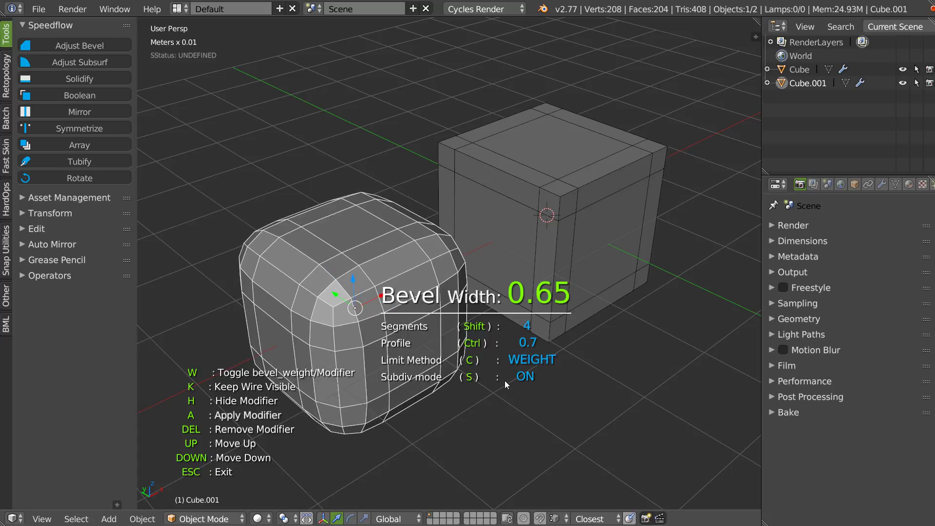
click(388, 390)
Add a third cube, Cube.002, at the 3D cursor from the quick-add pie
middle_drag(388, 390, 400, 340)
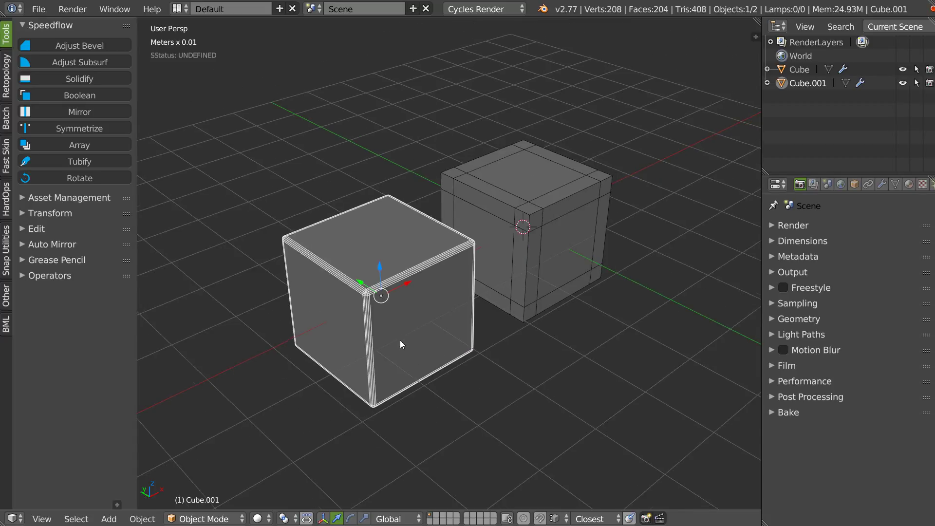
right_click(420, 320)
click(370, 400)
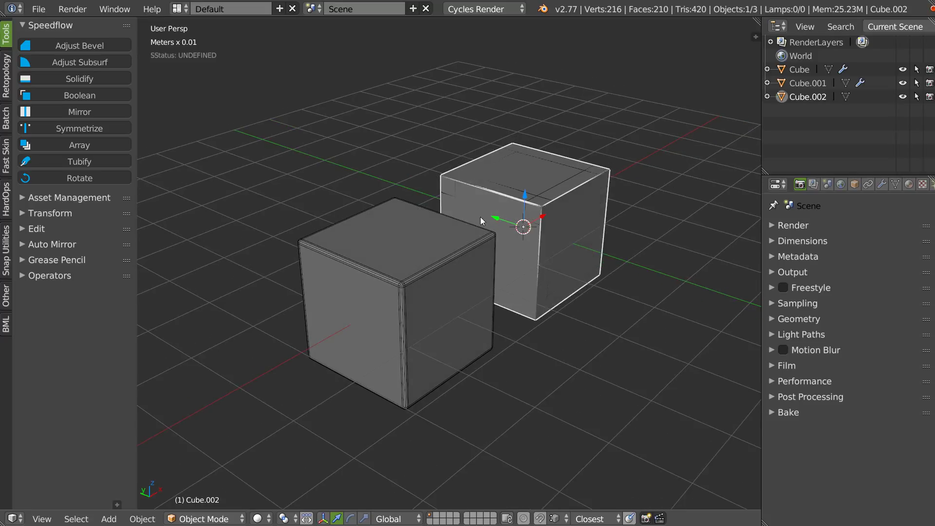
Move Cube.002 up and to the right, along X, beside the original cube
key(g)
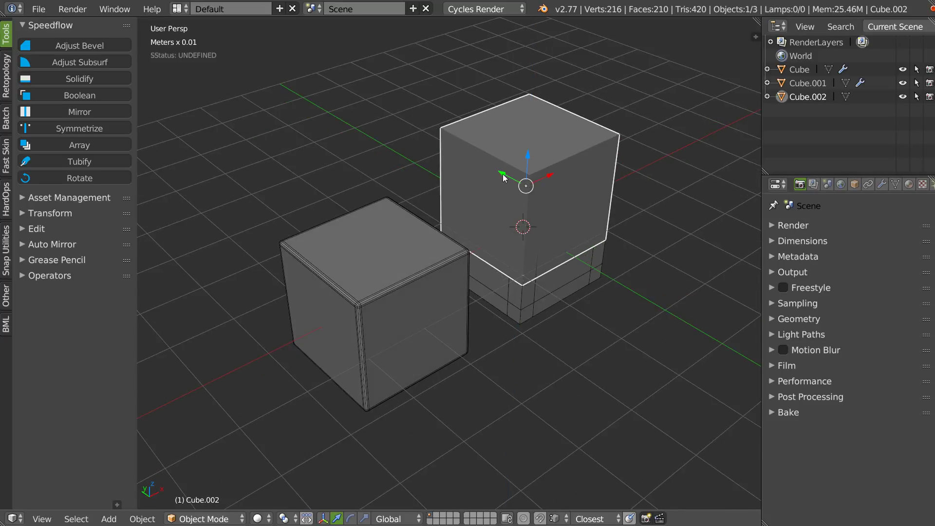
click(562, 168)
key(g)
key(x)
click(610, 186)
key(g)
click(611, 182)
Duplicate Cube.002 onto Cube.001 and cut a notch with a Speedflow Boolean difference
key(shift+d)
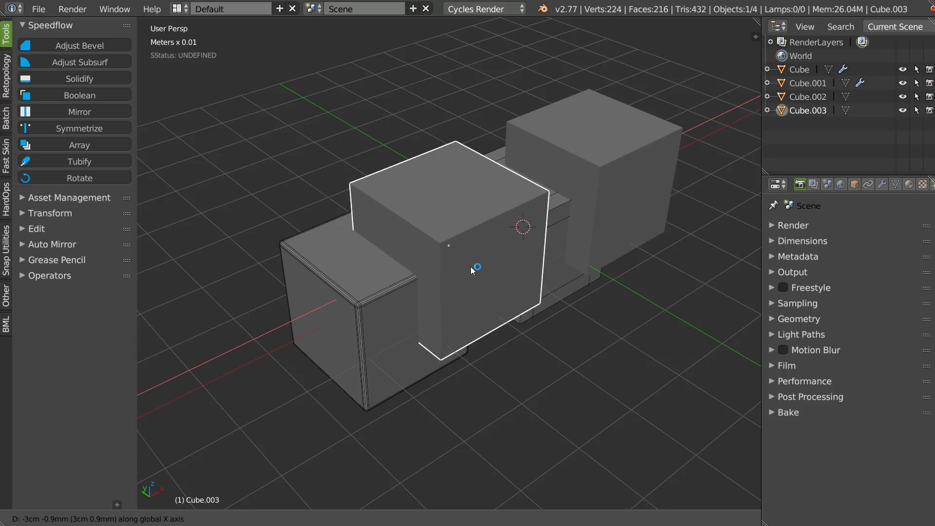
click(389, 323)
shift+right_click(388, 321)
key(space)
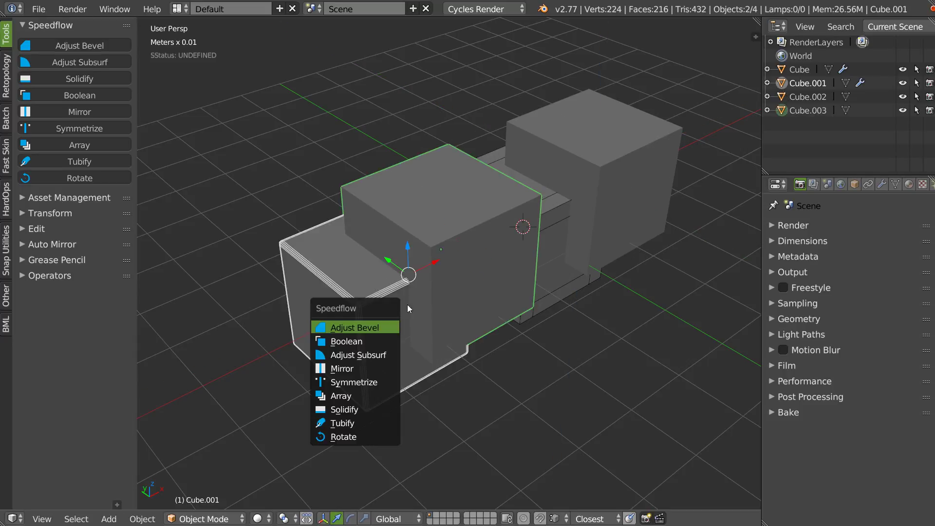
click(349, 342)
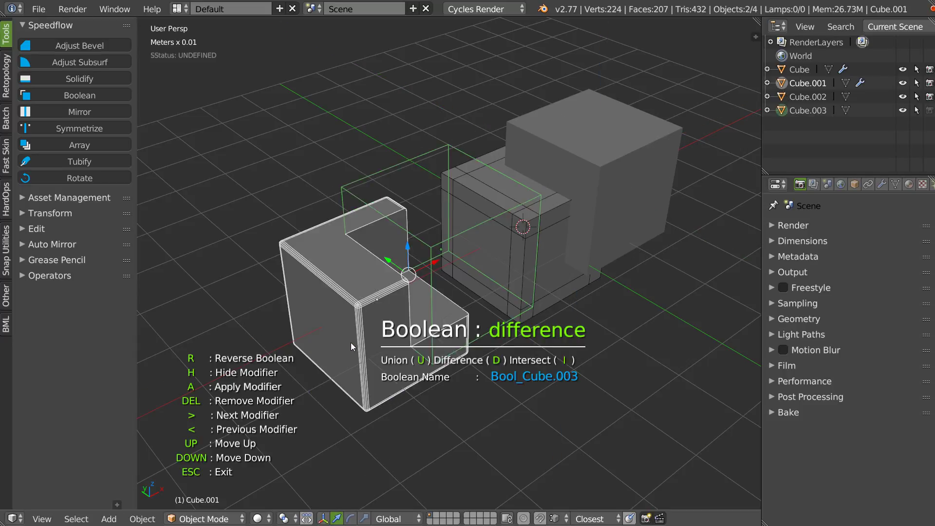
Select the right-hand block with the original Cube active and bring up Speedflow's menu
middle_drag(355, 278, 353, 236)
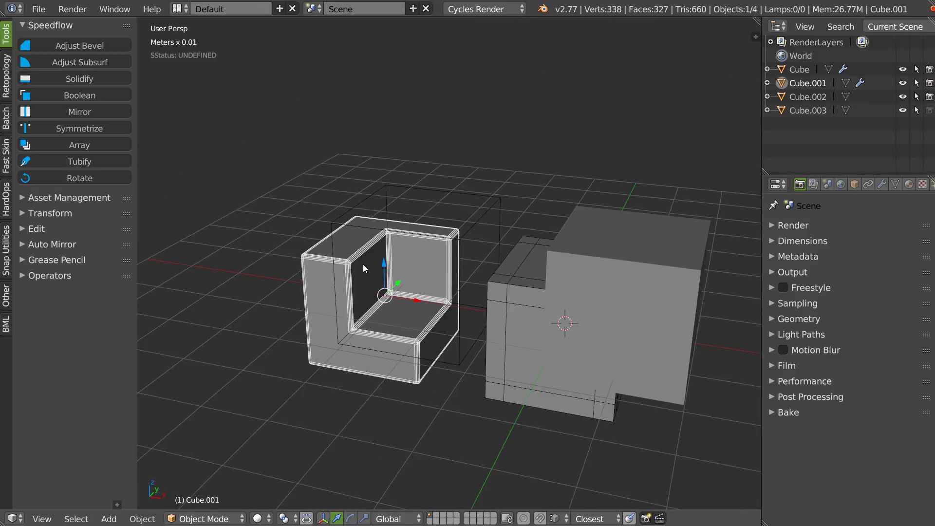
scroll(364, 264, up, 1)
right_click(619, 327)
shift+right_click(560, 334)
key(space)
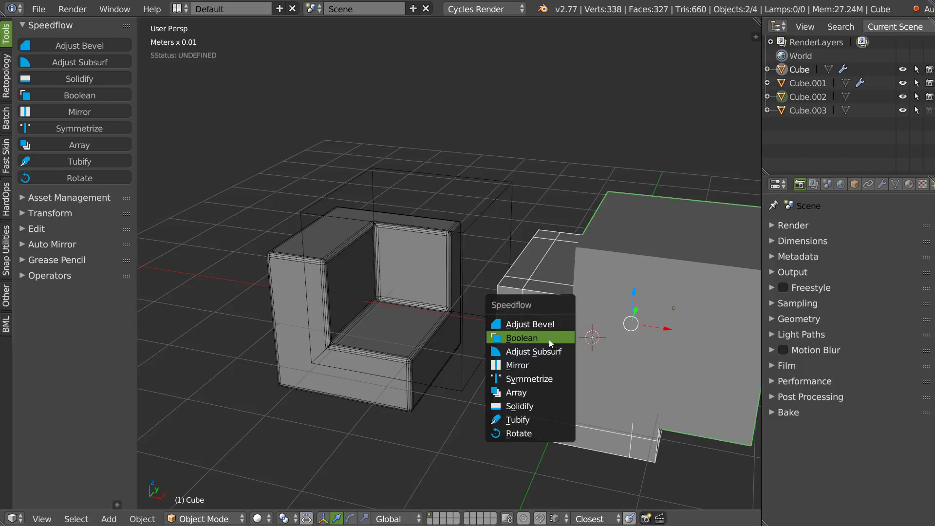
click(548, 339)
mouse_move(551, 338)
middle_down()
mouse_move(567, 313)
mouse_move(599, 299)
mouse_move(589, 320)
middle_up()
key(space)
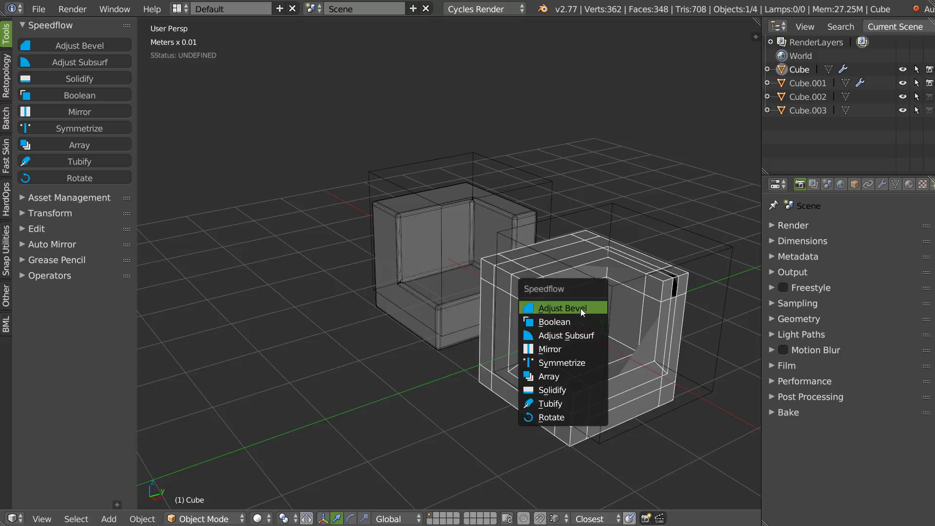
click(582, 308)
click(533, 314)
mouse_move(533, 313)
middle_down()
mouse_move(553, 307)
mouse_move(509, 285)
mouse_move(533, 253)
mouse_move(559, 256)
middle_up()
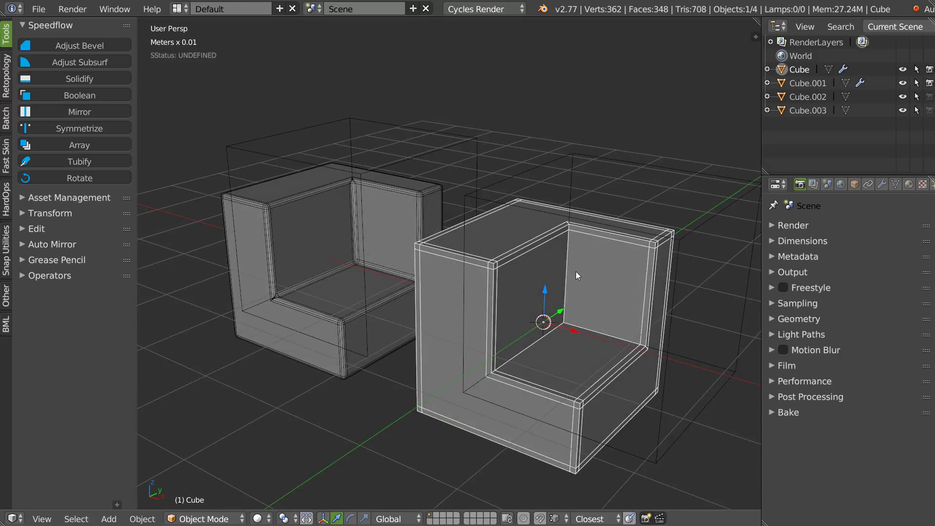
mouse_move(343, 213)
middle_down()
mouse_move(361, 231)
mouse_move(548, 262)
middle_up()
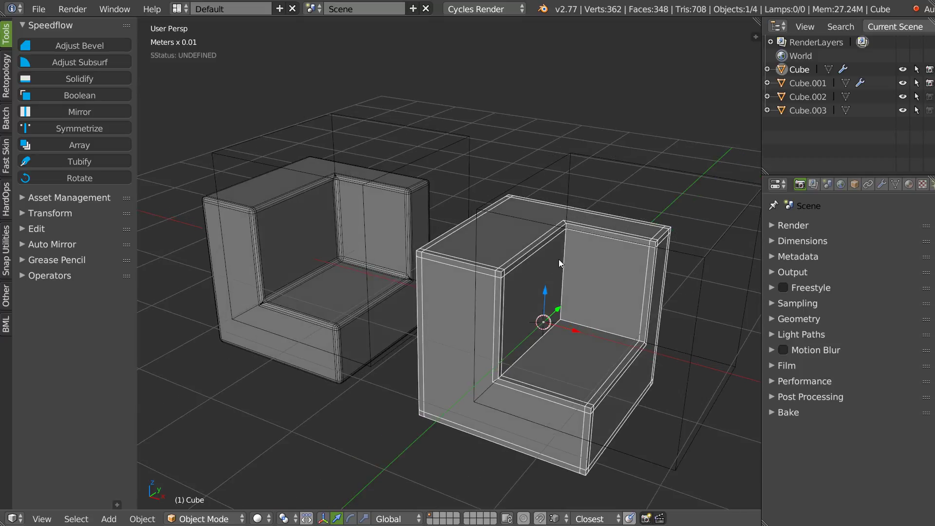
mouse_move(325, 233)
middle_down()
mouse_move(314, 239)
mouse_move(577, 274)
middle_up()
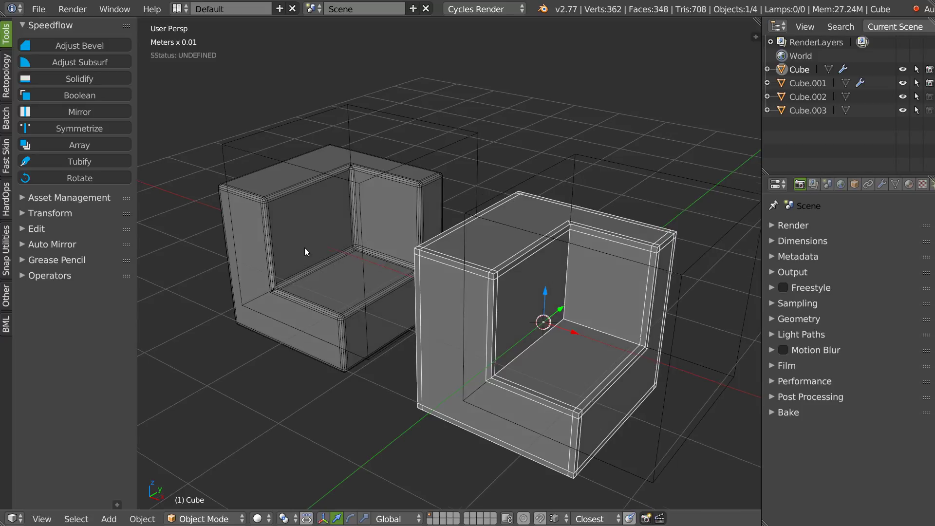
middle_drag(304, 249, 274, 305)
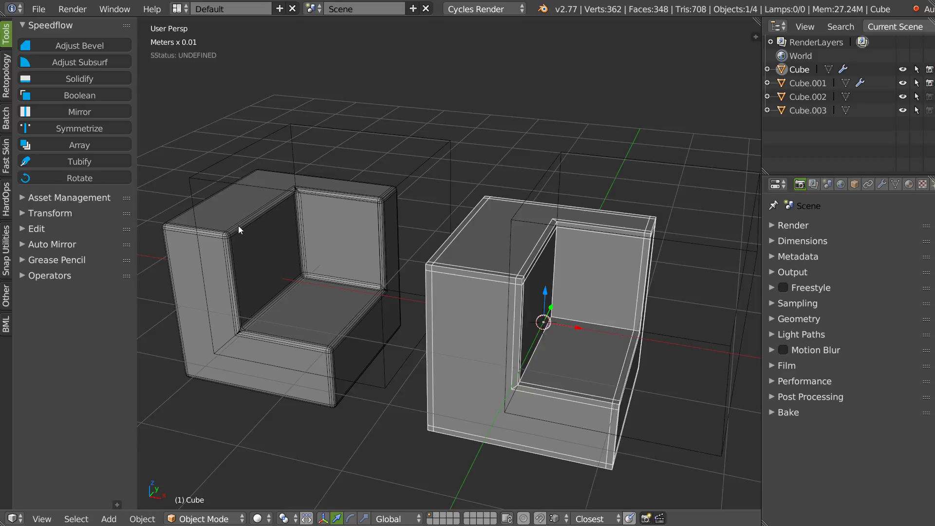
right_click(341, 128)
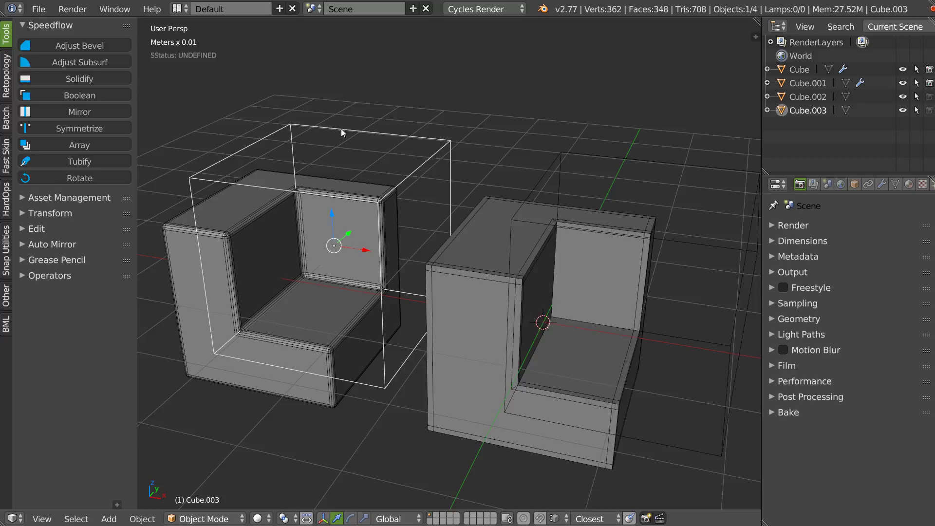
mouse_move(422, 252)
middle_down()
mouse_move(454, 288)
mouse_move(434, 253)
mouse_move(557, 326)
middle_up()
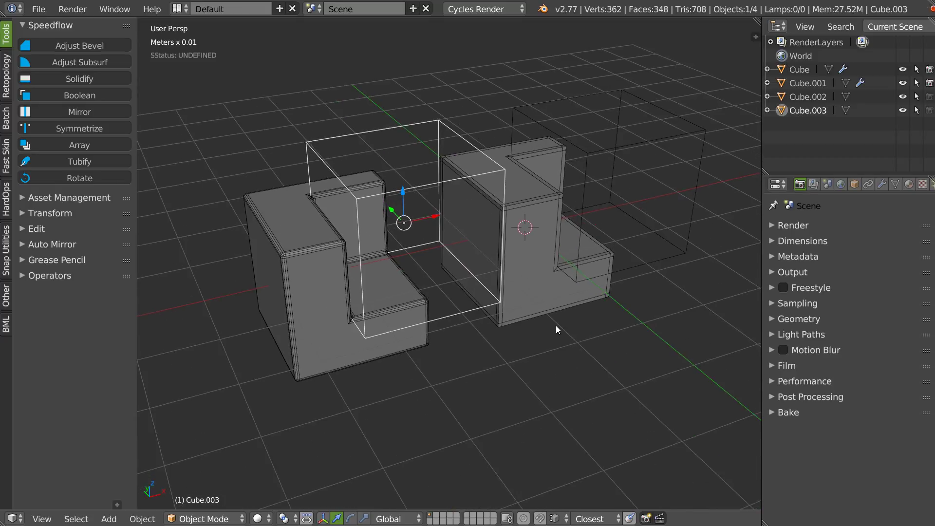
key(ctrl+alt+u)
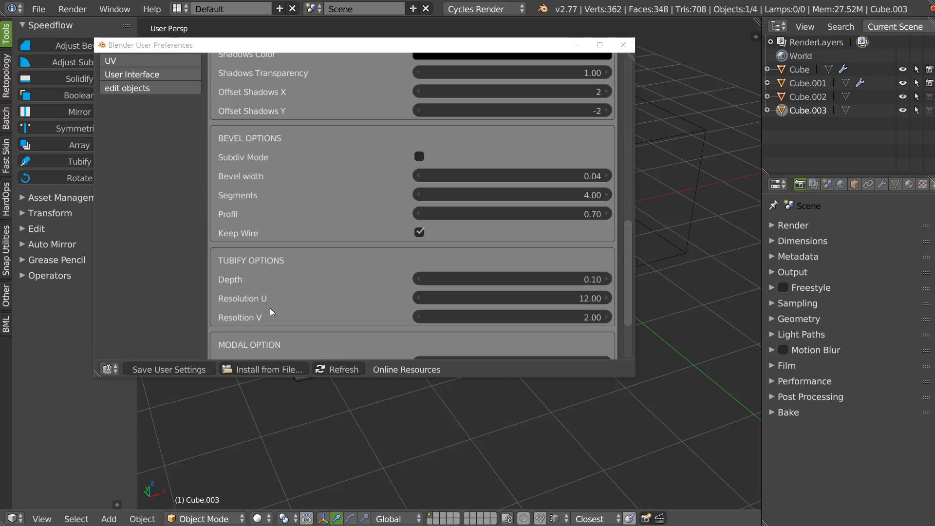
scroll(345, 260, down, 2)
scroll(345, 260, down, 1)
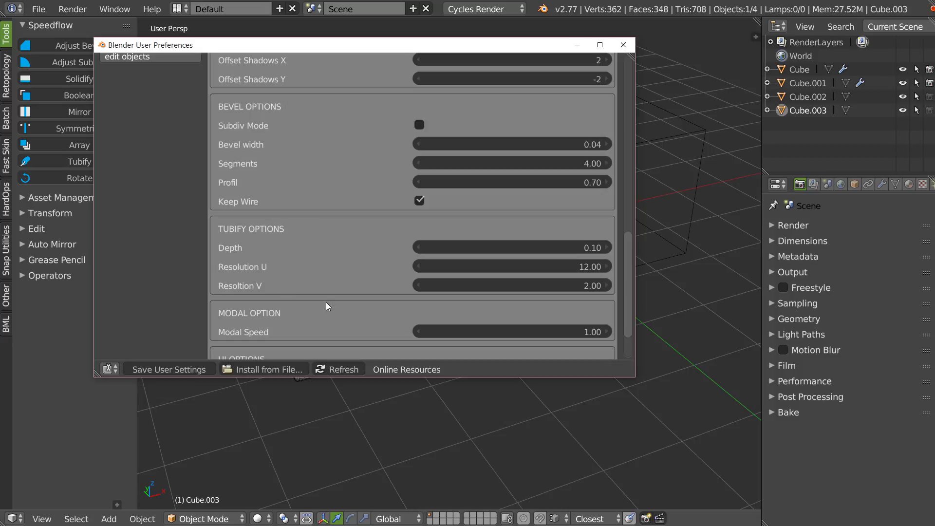
click(332, 414)
scroll(467, 297, down, 3)
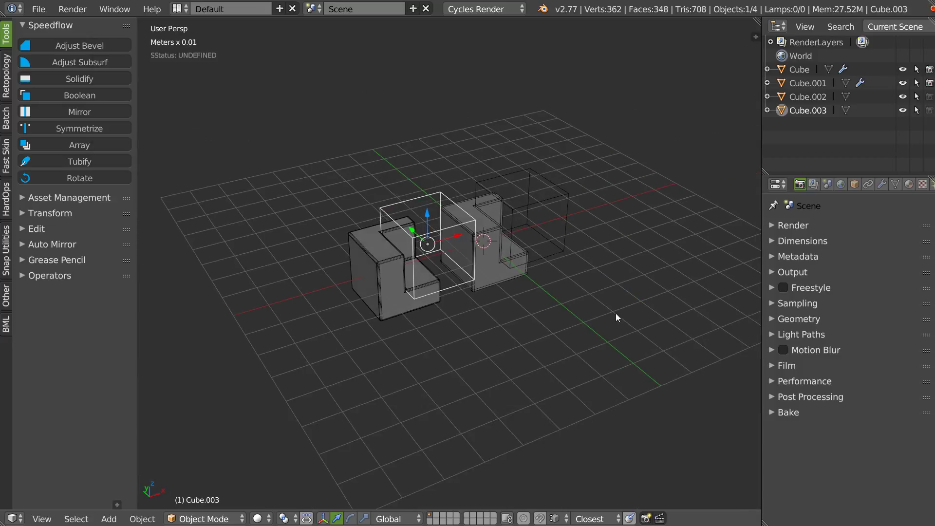
key(a)
Delete all objects and add a Bezier curve to the empty scene
key(Delete)
right_click(444, 261)
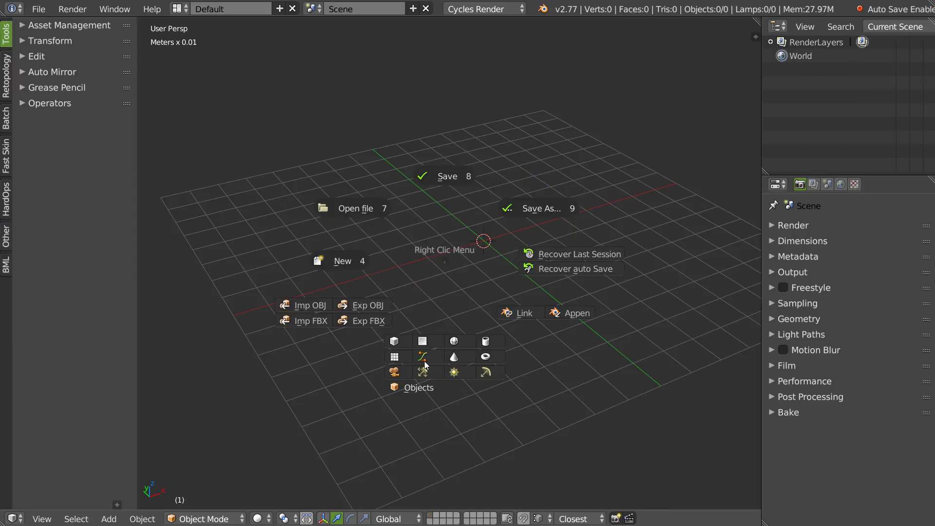
click(537, 299)
scroll(472, 262, up, 2)
scroll(501, 267, up, 2)
Scale the Bezier curve up and wrap it in a tube with Speedflow's Tubify
key(s)
click(579, 312)
middle_drag(403, 360, 449, 292)
key(space)
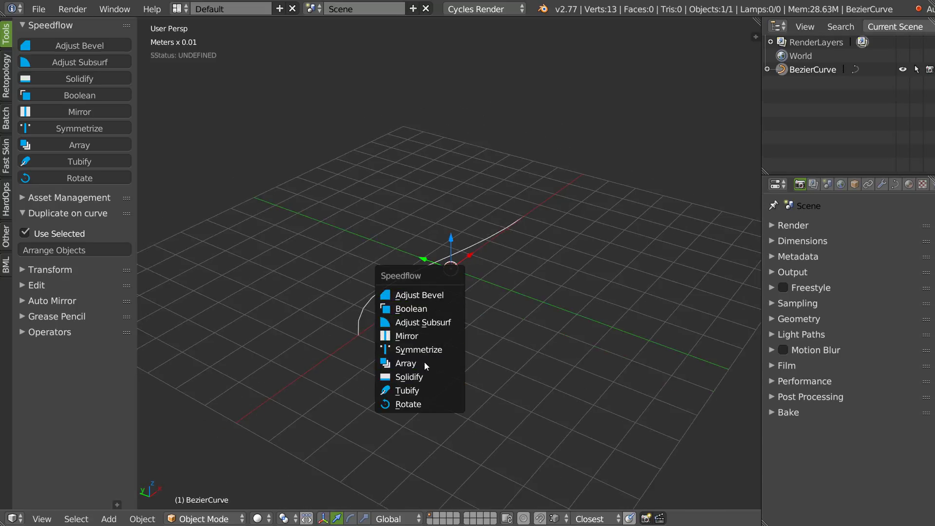
click(409, 392)
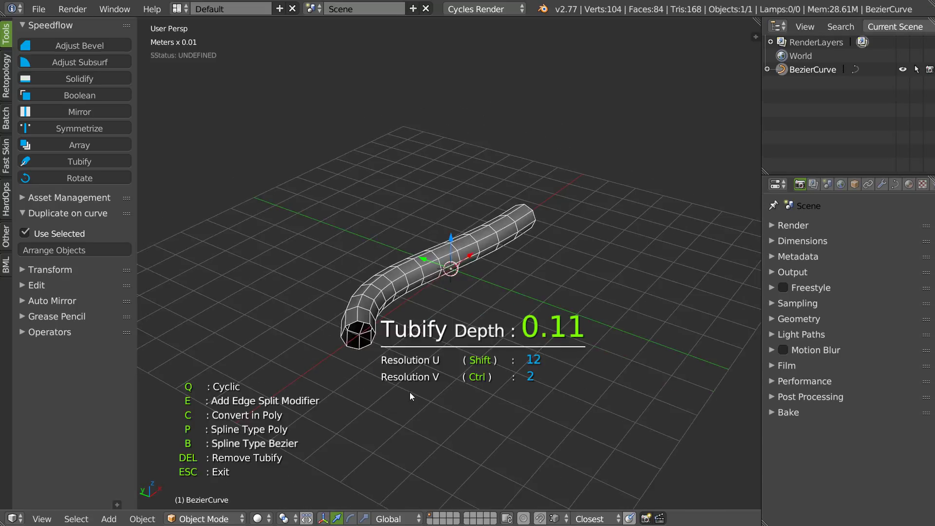
Keep the tube and set Speedflow's default Tubify Resolution U to 6
click(442, 379)
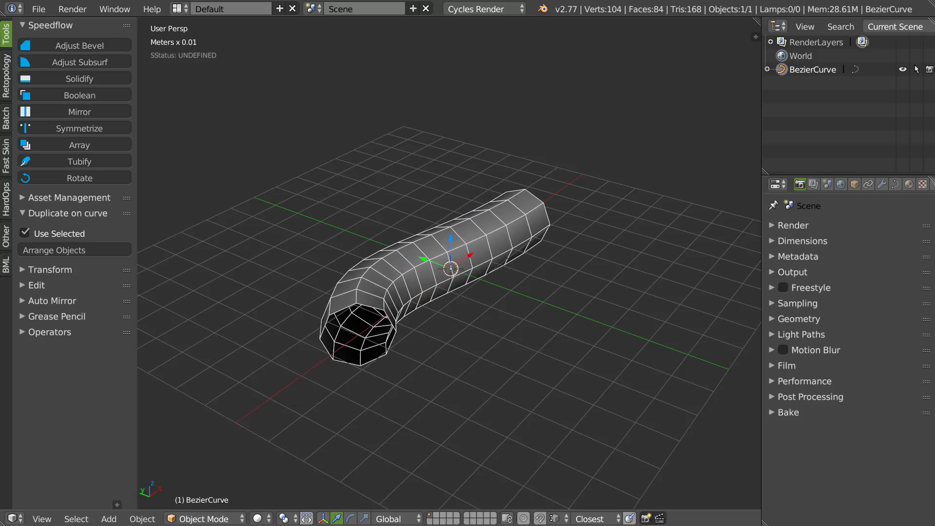
key(ctrl+alt+u)
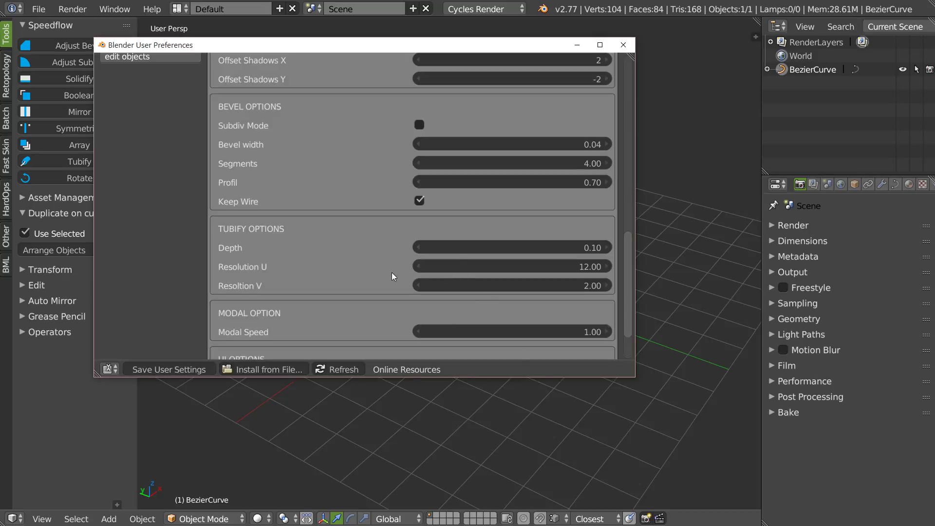
click(489, 263)
key(BackSpace)
key(BackSpace)
key(BackSpace)
text(6)
key(Return)
Set the default Tubify Depth to 0.5 and Resolution V to 4
click(527, 248)
key(BackSpace)
key(BackSpace)
key(BackSpace)
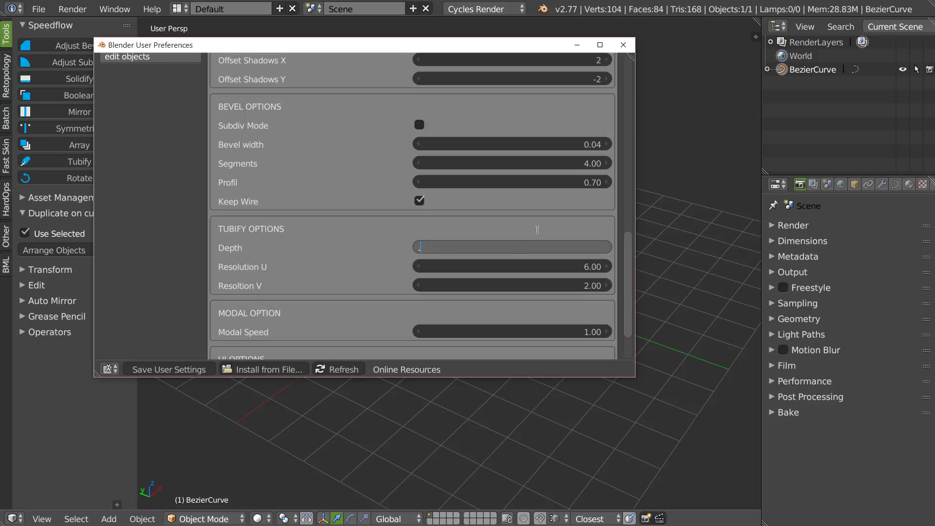
text(0.5)
key(Return)
click(490, 282)
key(BackSpace)
key(BackSpace)
key(BackSpace)
text(4)
key(Return)
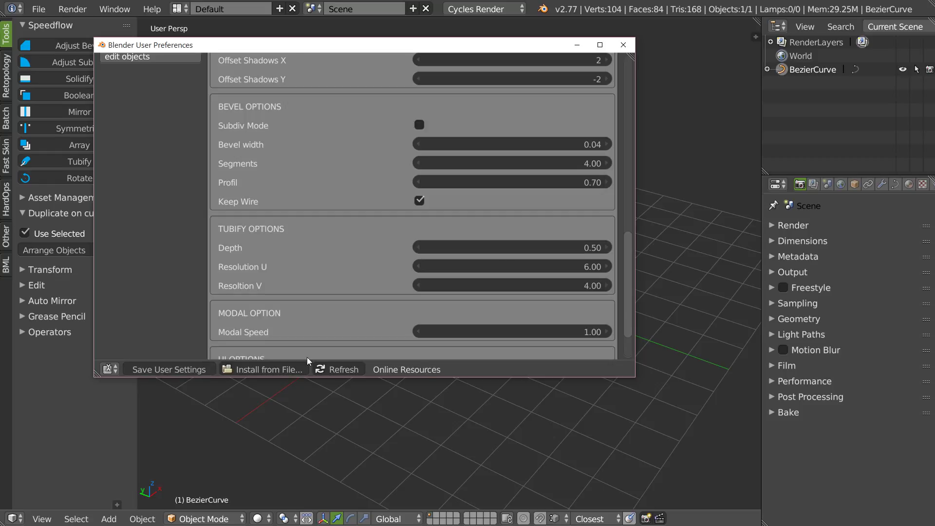
click(373, 407)
key(alt+q)
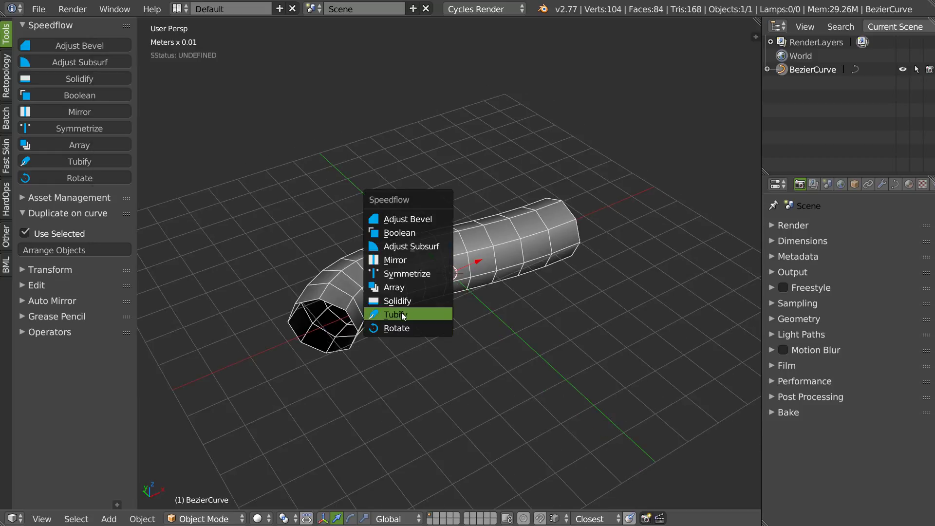
Re-apply Tubify with the new defaults, remove that tube, and re-tubify at a thinner depth
click(402, 314)
key(Delete)
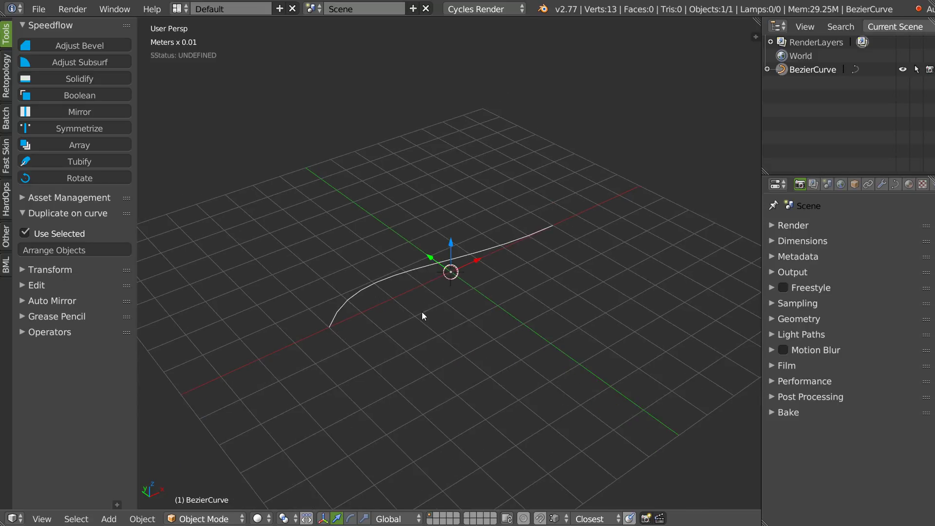
key(alt+q)
click(381, 315)
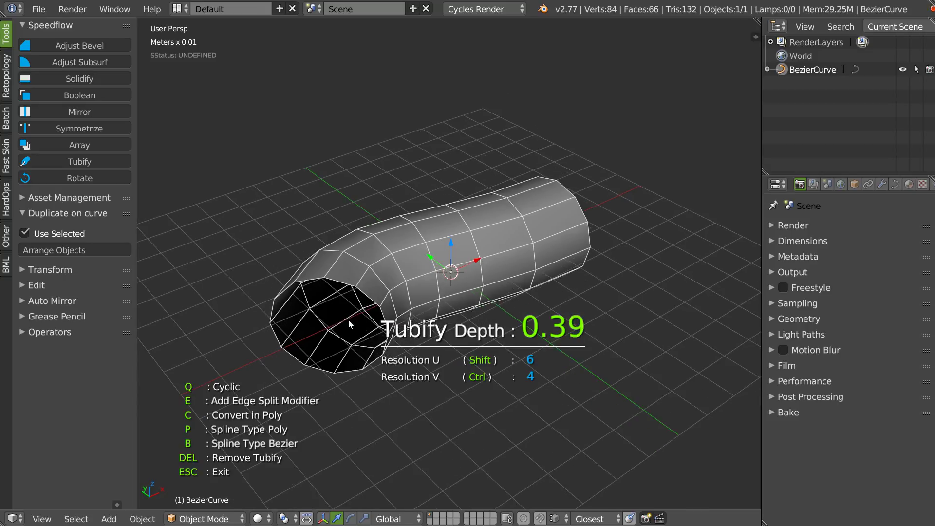
click(326, 325)
Re-run Tubify at depth 0.39, then delete the tube and reopen the preferences
key(alt+q)
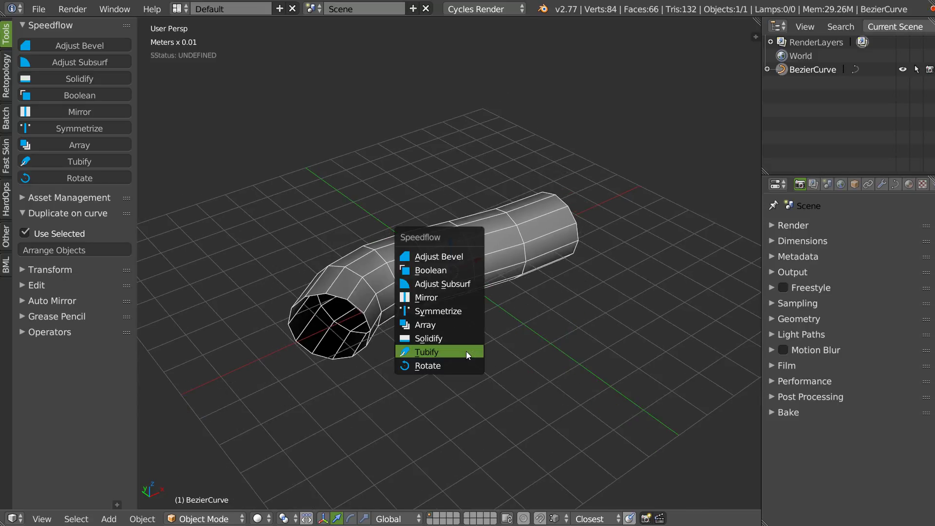
click(424, 348)
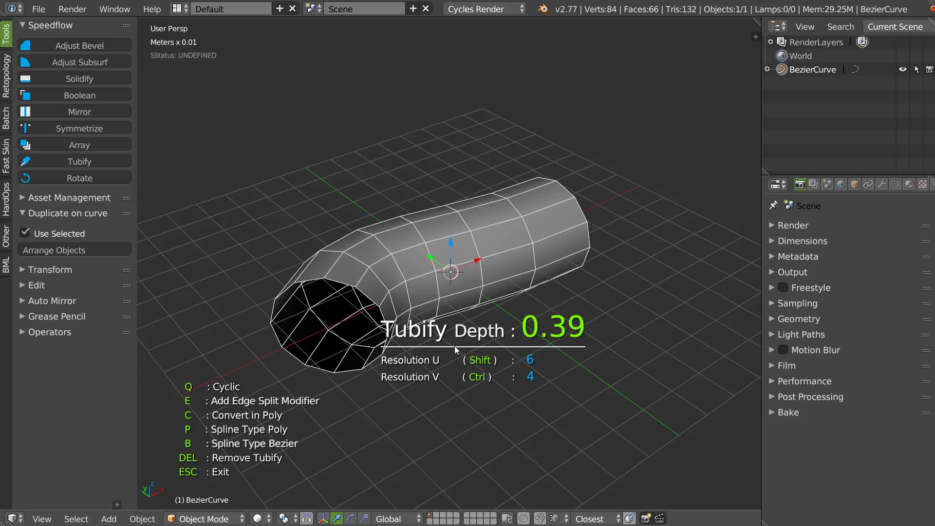
click(455, 346)
middle_drag(395, 346, 426, 306)
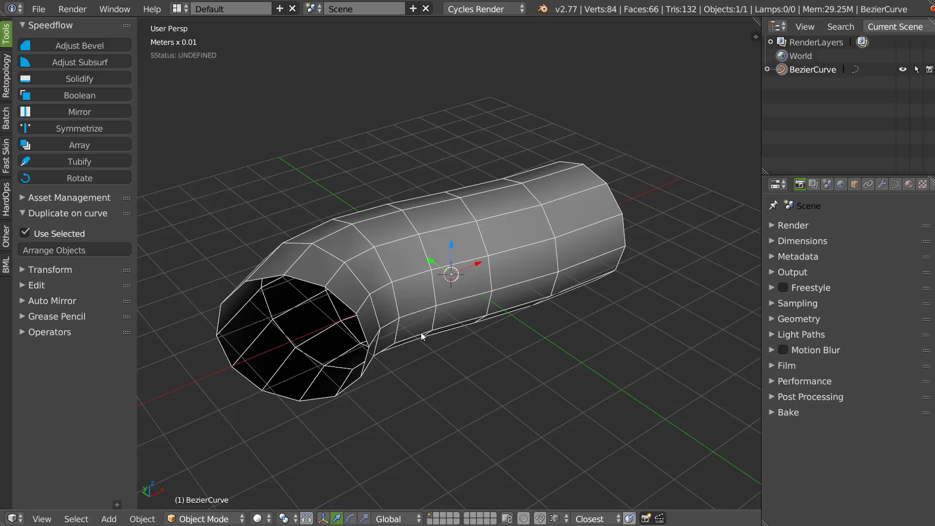
key(Delete)
key(ctrl+alt+u)
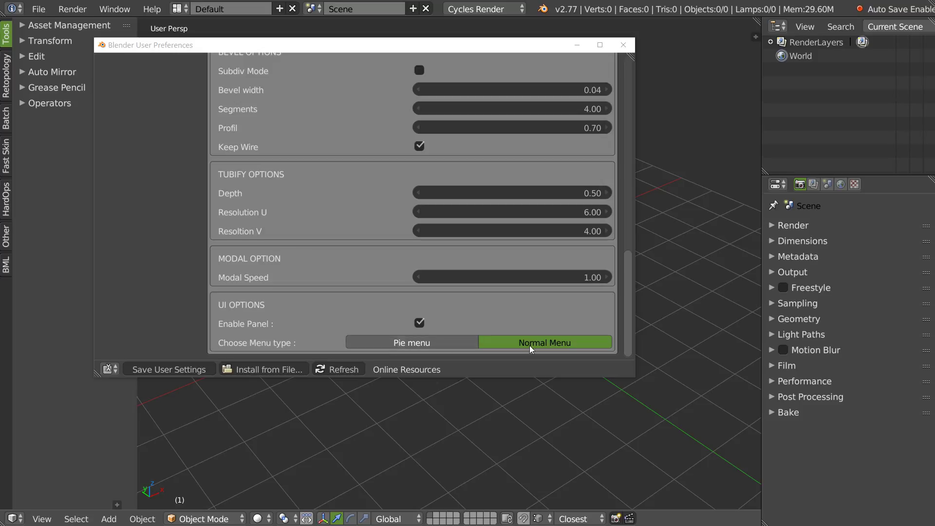
Add a single cube from the pie menu's Objects list and bring up Speedflow's menu
right_click(442, 314)
click(411, 384)
click(418, 390)
key(space)
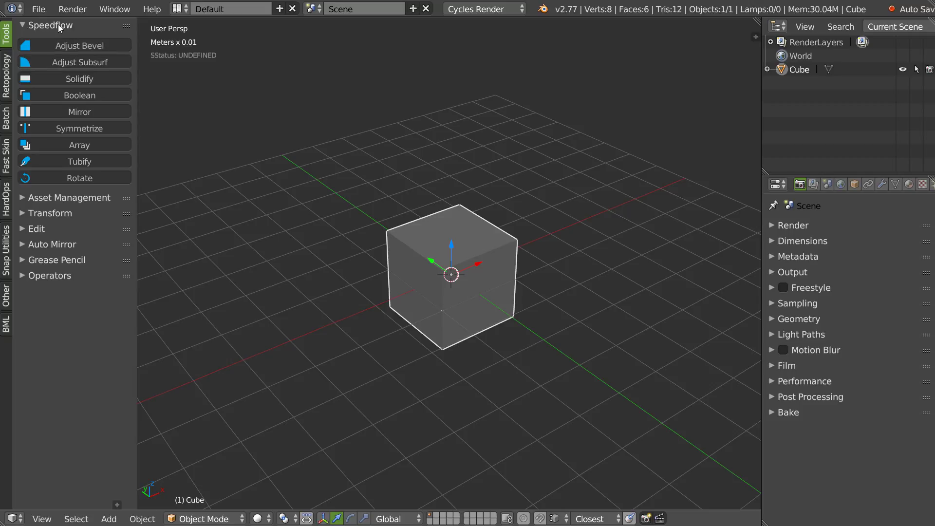
Orbit around the new cube and give it a Speedflow Adjust Bevel
mouse_move(407, 269)
middle_down()
mouse_move(412, 284)
mouse_move(443, 237)
mouse_move(463, 268)
middle_up()
mouse_move(486, 159)
middle_down()
mouse_move(455, 249)
mouse_move(483, 224)
mouse_move(452, 265)
mouse_move(493, 213)
middle_up()
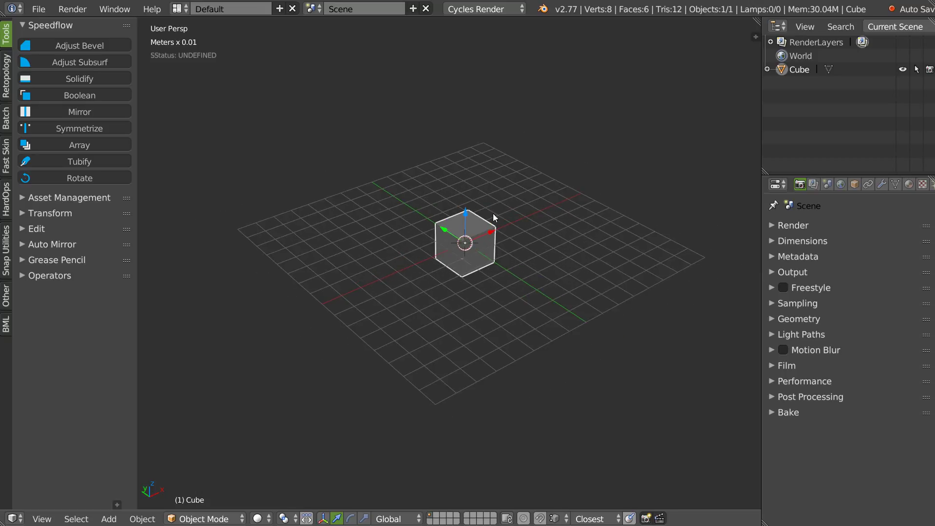
mouse_move(440, 260)
middle_down()
mouse_move(449, 232)
mouse_move(457, 270)
mouse_move(487, 244)
middle_up()
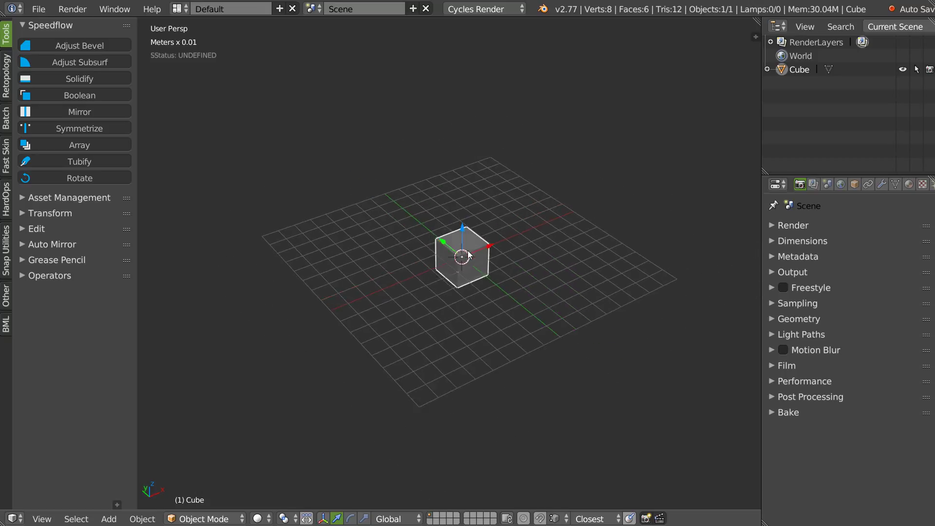
scroll(519, 214, up, 2)
key(space)
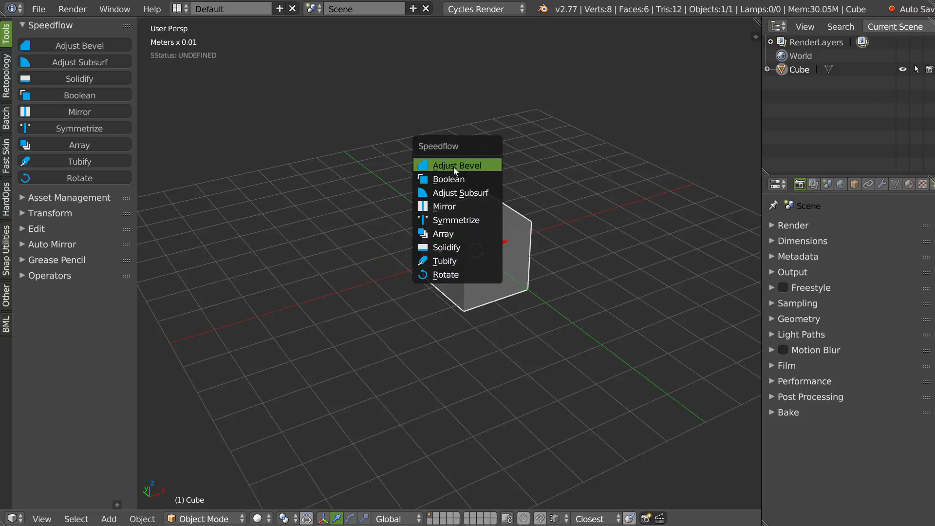
click(454, 166)
click(380, 185)
mouse_move(382, 183)
middle_down()
mouse_move(533, 237)
mouse_move(460, 264)
mouse_move(460, 312)
middle_up()
Array the bevelled cube into a row of four copies along X and frame the view
key(space)
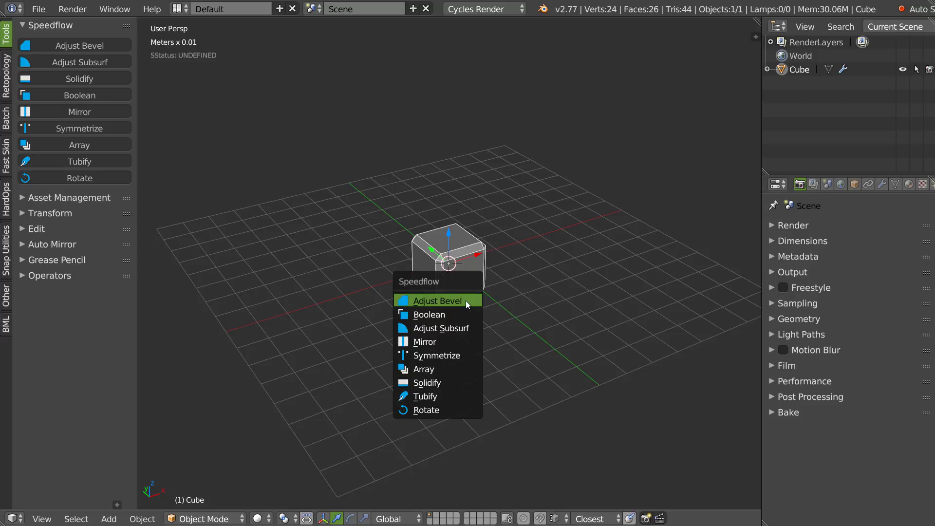
click(436, 367)
alt+scroll(486, 358, up, 5)
alt+scroll(535, 340, down, 4)
ctrl+alt+scroll(501, 341, down, 3)
alt+scroll(560, 326, up, 4)
alt+scroll(540, 332, down, 2)
click(538, 333)
key(KP_Decimal)
mouse_move(512, 268)
middle_down()
mouse_move(463, 276)
mouse_move(452, 253)
middle_up()
key(space)
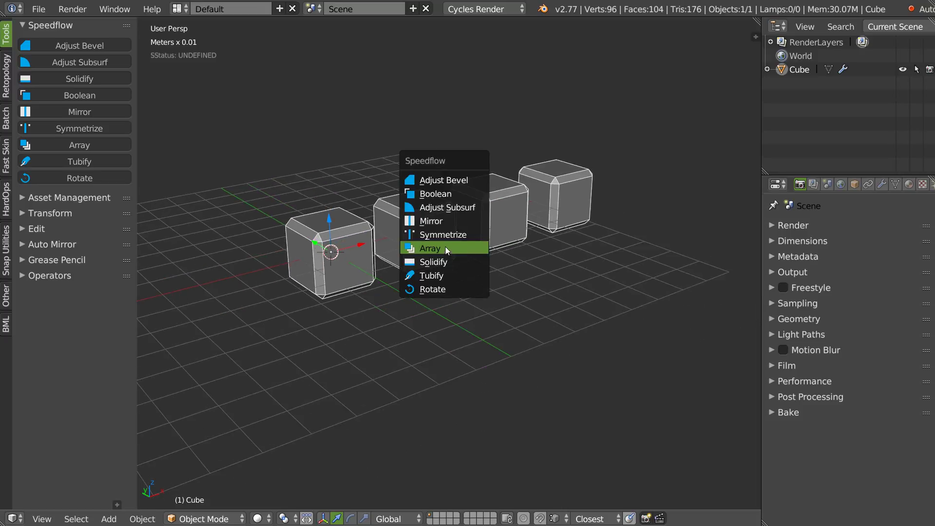
Keep the front row at four cubes and duplicate it as a parallel back row
click(445, 247)
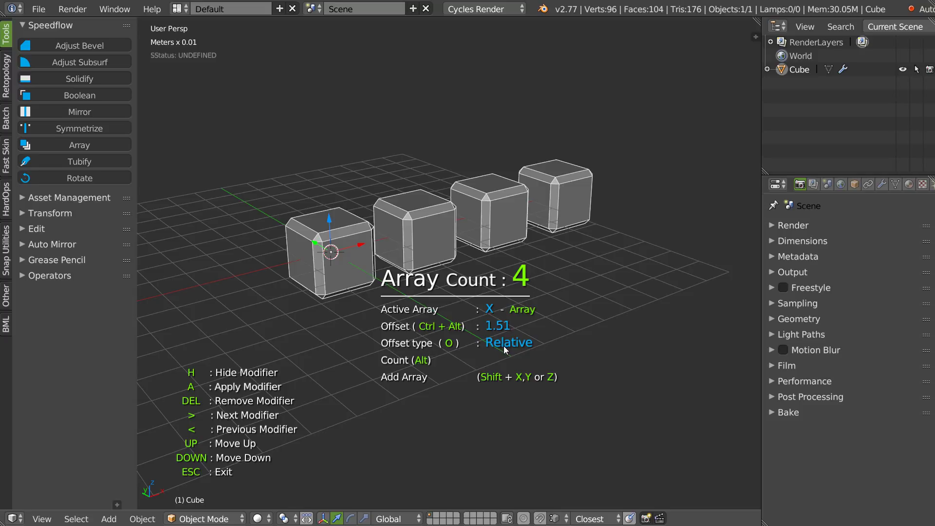
click(484, 355)
mouse_move(463, 321)
middle_down()
mouse_move(461, 294)
mouse_move(477, 273)
mouse_move(440, 271)
middle_up()
key(shift+d)
click(319, 251)
middle_drag(343, 260, 387, 258)
Give the back row's array a Constant offset of about 2.78, then select the front cube
key(space)
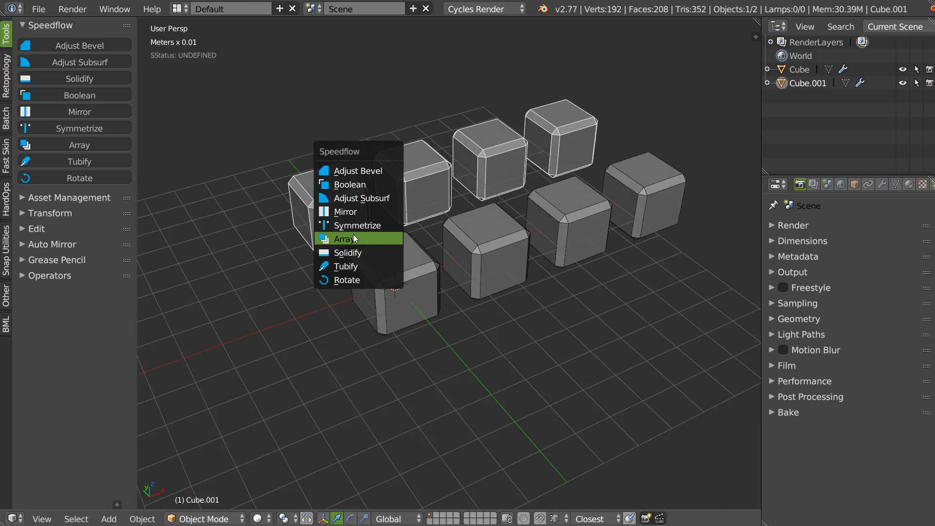
click(354, 238)
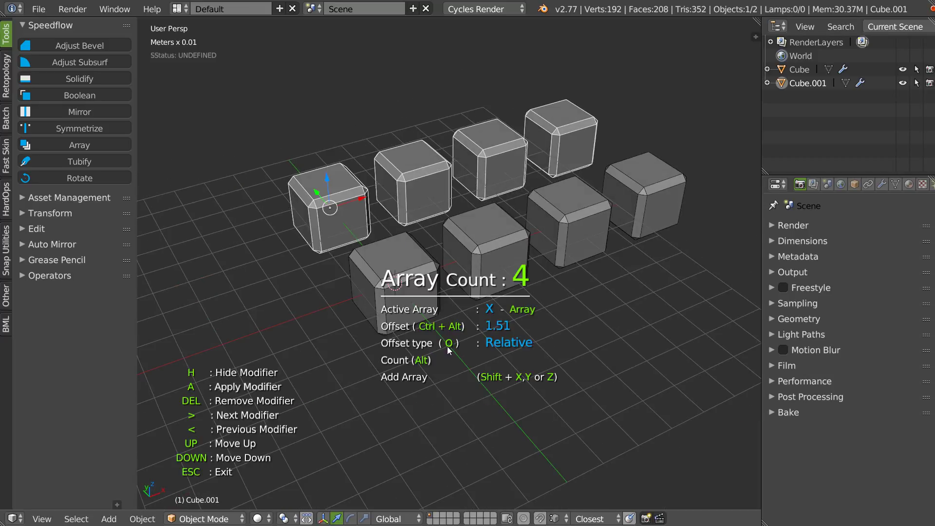
key(o)
alt+scroll(486, 343, up, 1)
ctrl+alt+scroll(486, 343, up, 5)
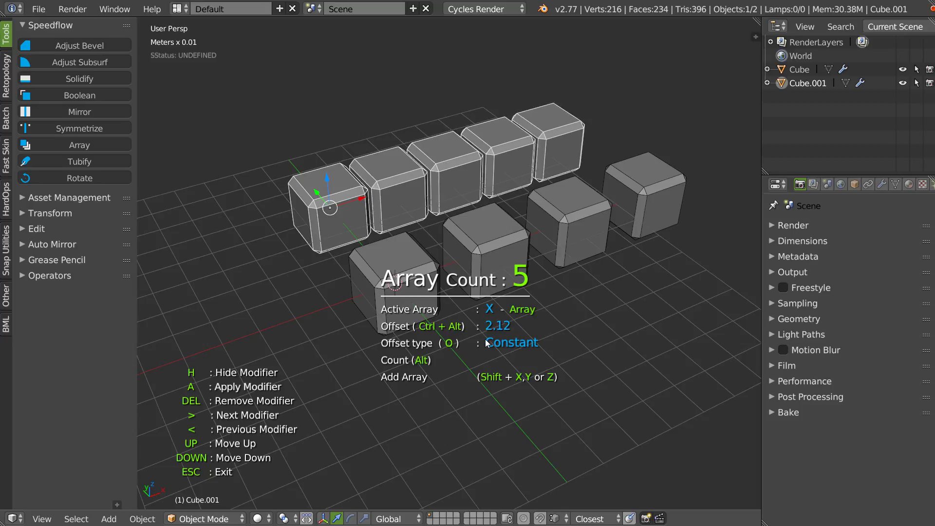
ctrl+alt+scroll(517, 334, up, 2)
ctrl+alt+scroll(521, 334, up, 4)
ctrl+alt+scroll(519, 335, up, 1)
ctrl+alt+scroll(519, 337, up, 2)
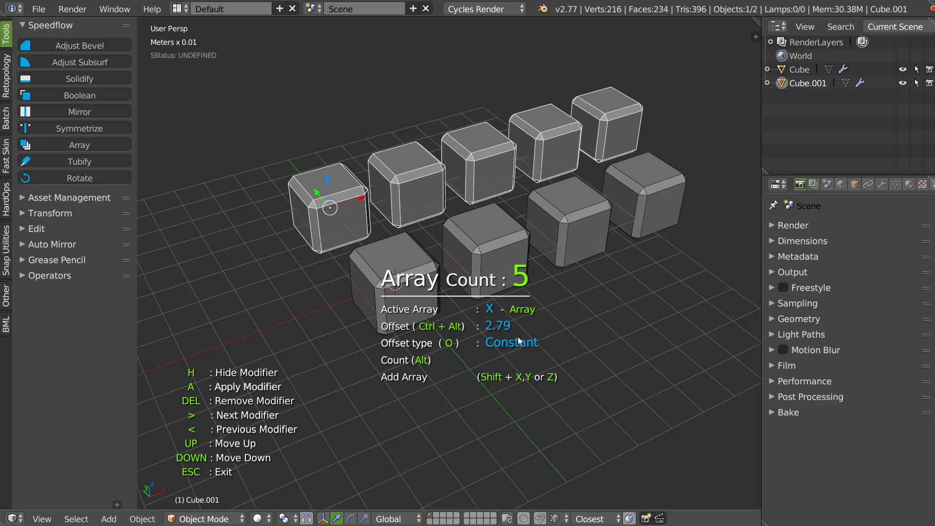
alt+scroll(513, 338, up, 2)
alt+scroll(487, 335, down, 3)
alt+scroll(476, 335, up, 1)
mouse_move(480, 343)
middle_down()
mouse_move(458, 344)
mouse_move(558, 295)
middle_up()
key(Escape)
mouse_move(470, 293)
middle_down()
mouse_move(431, 280)
mouse_move(406, 245)
middle_up()
right_click(401, 294)
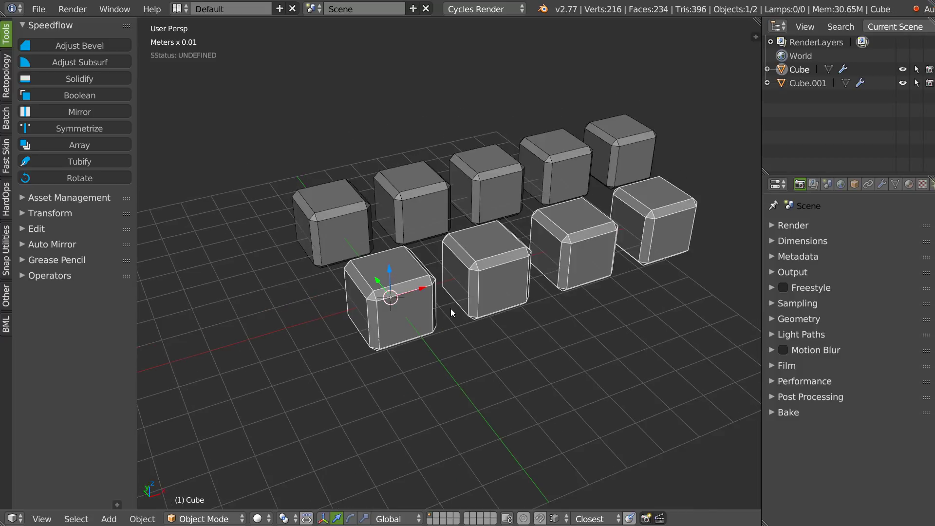
Slightly enlarge the front-row cube's mesh in Edit Mode
key(Tab)
key(a)
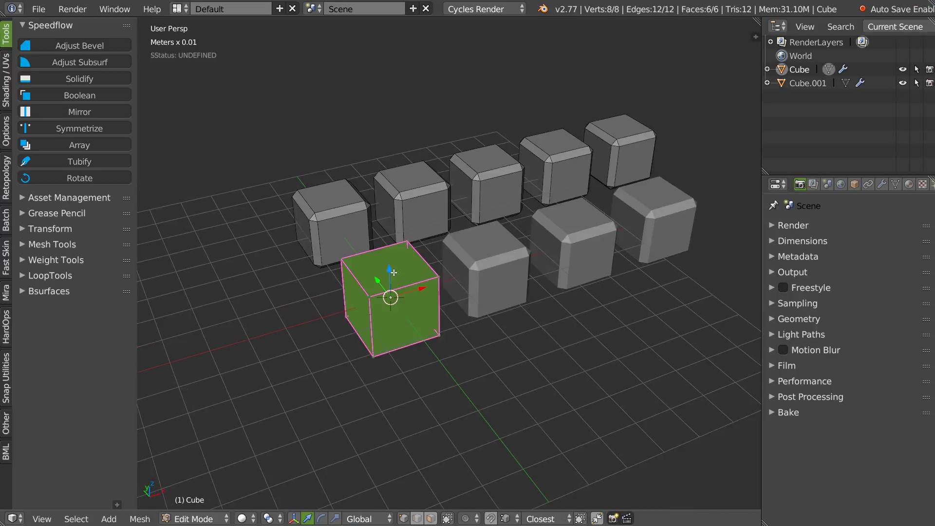
key(s)
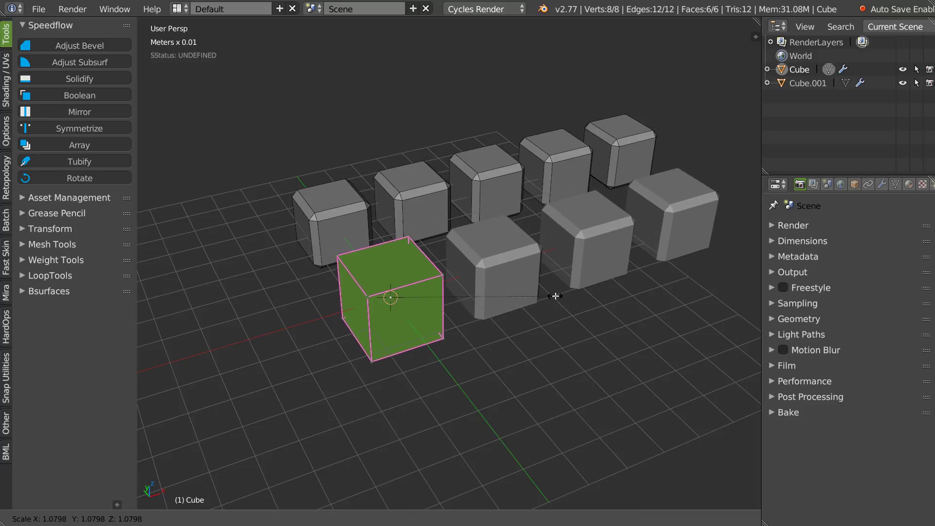
click(518, 292)
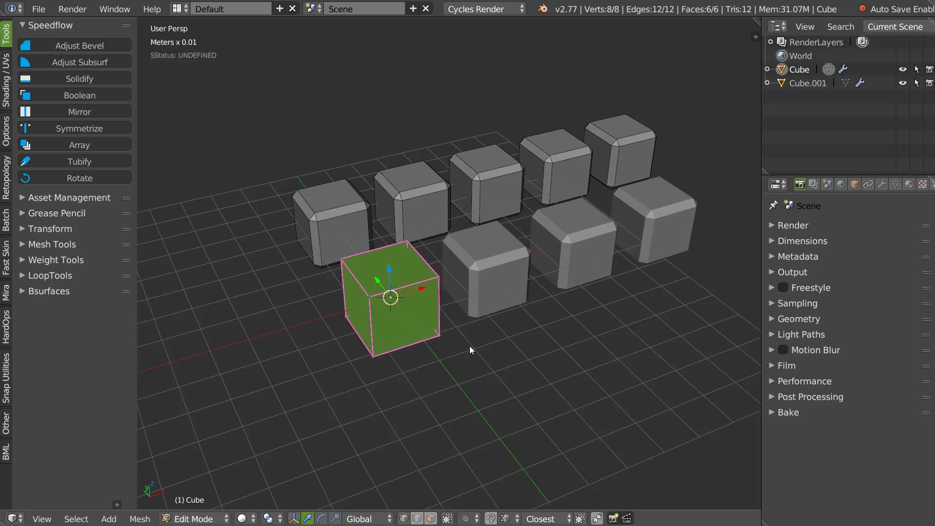
key(Tab)
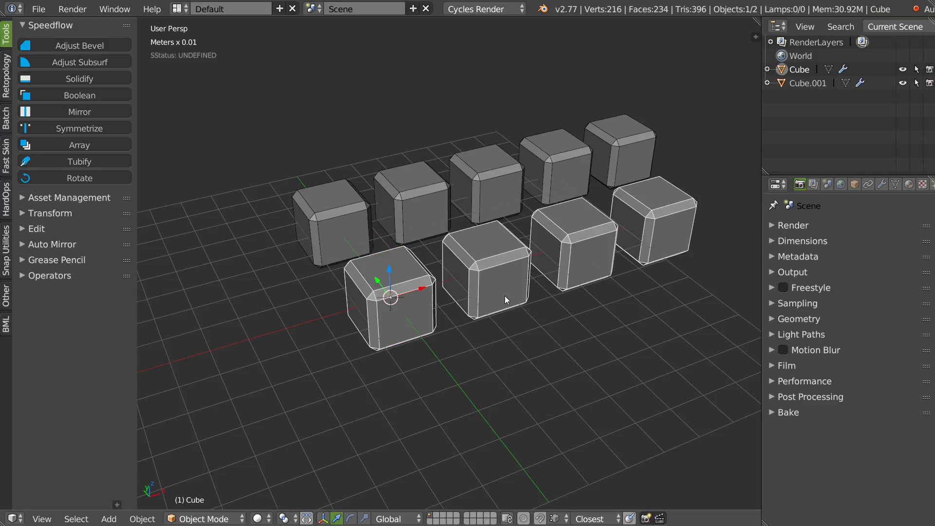
Select the back-row cube and resize its mesh in Edit Mode
right_click(330, 217)
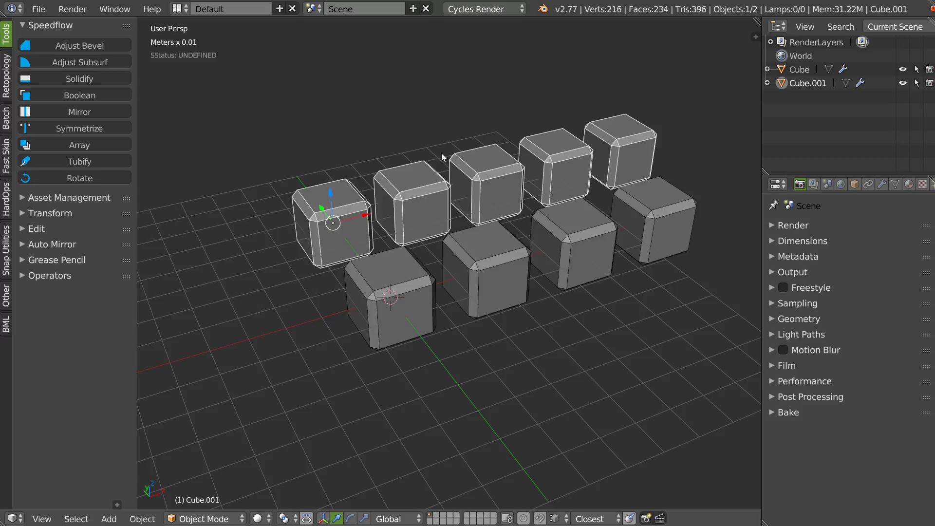
key(Tab)
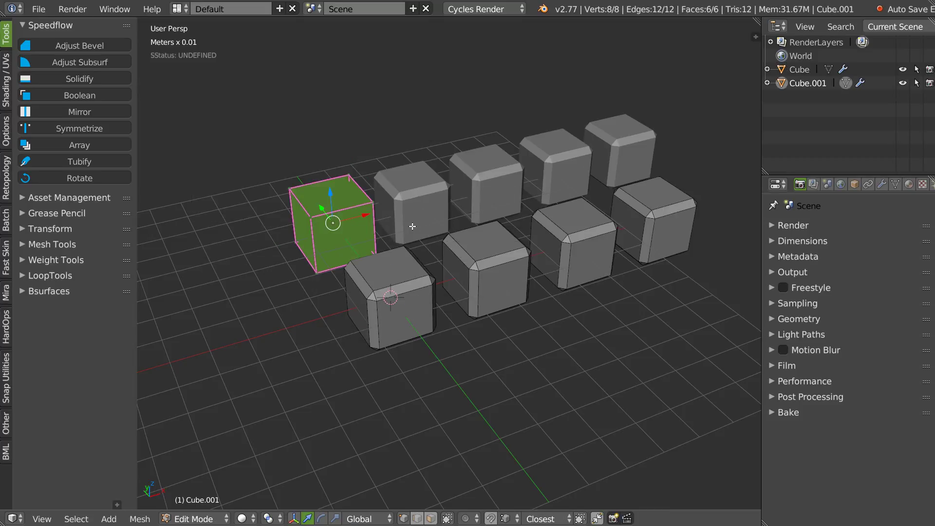
key(s)
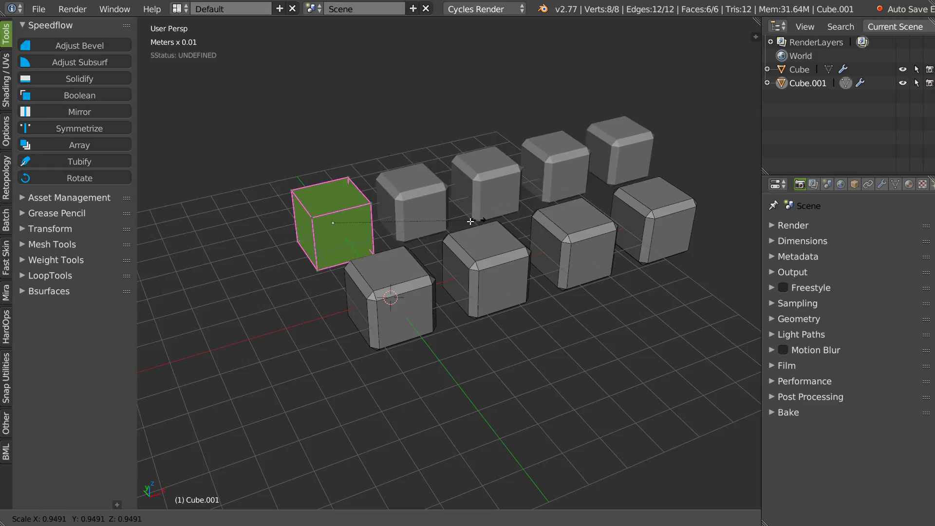
click(448, 255)
key(Tab)
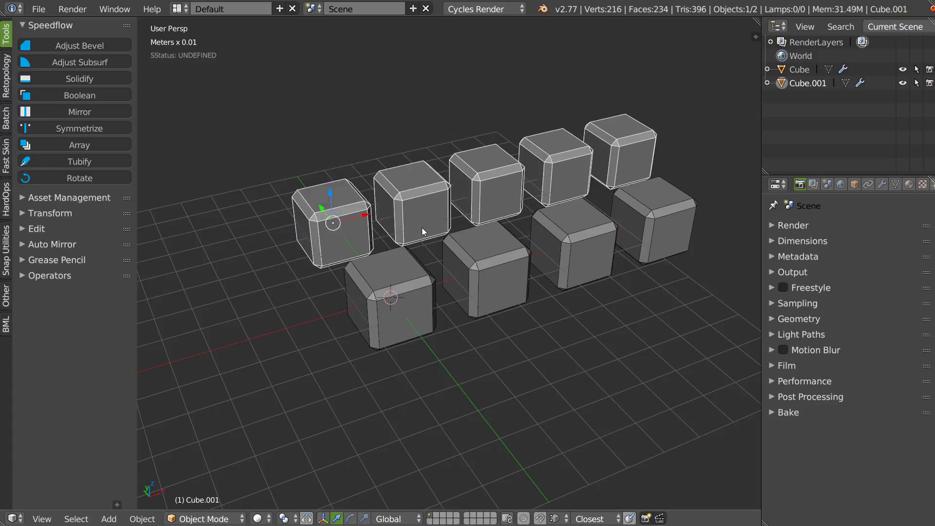
scroll(430, 282, down, 3)
scroll(431, 282, up, 2)
Delete the back row and remove the remaining cube's Speedflow array
key(Delete)
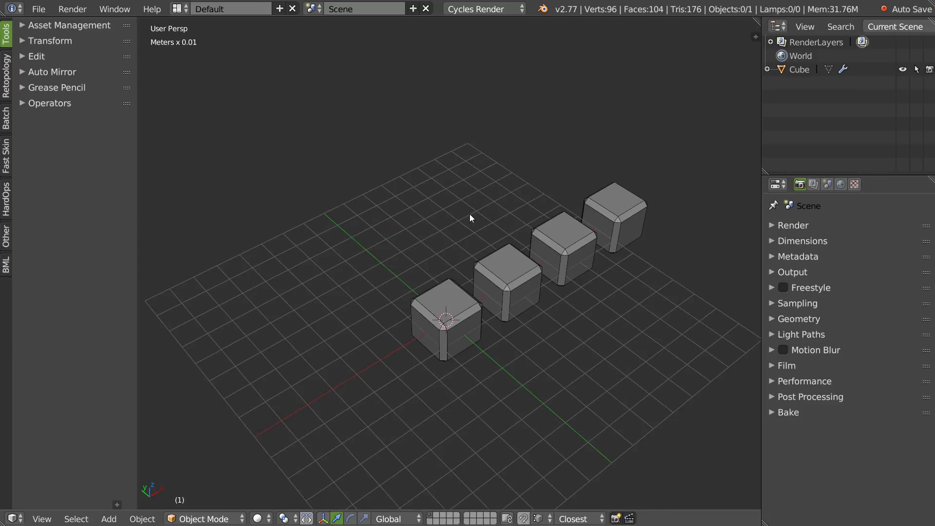
right_click(469, 298)
key(space)
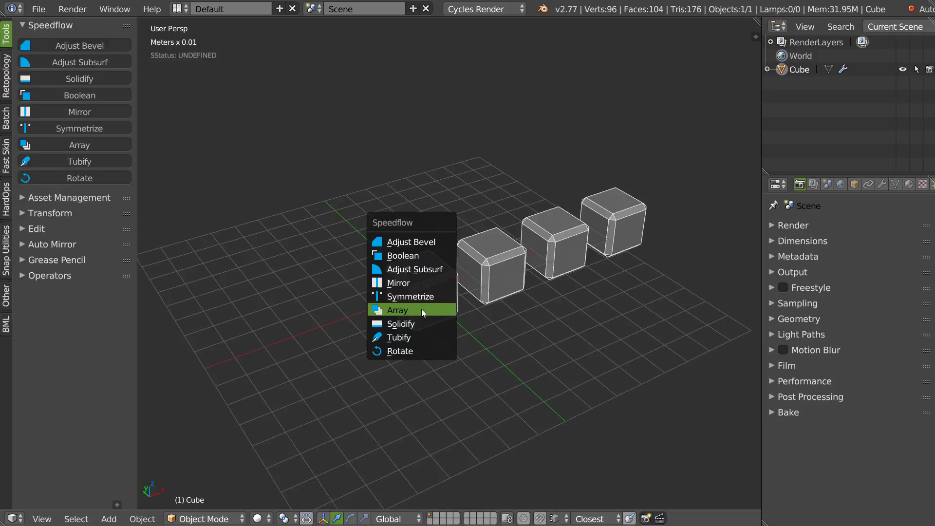
click(422, 309)
key(Delete)
key(Escape)
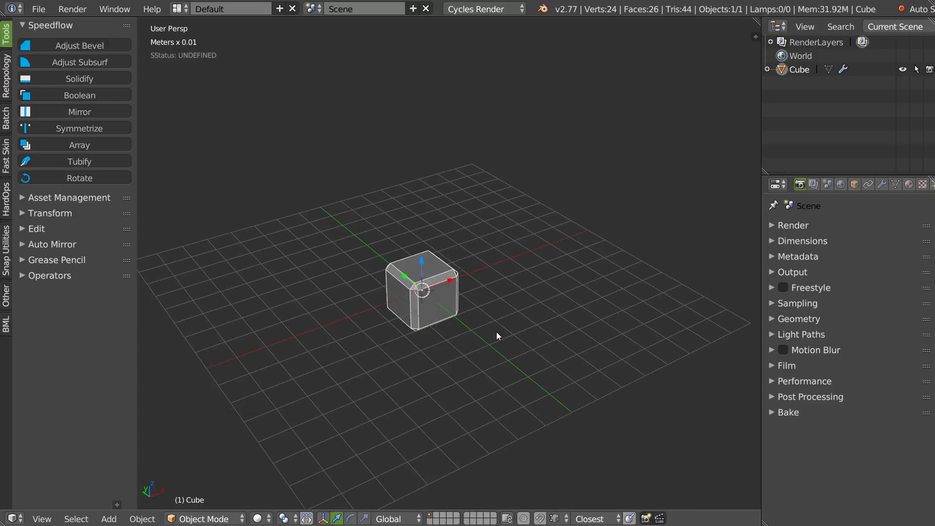
Maximize the 3D view and add a Bezier curve from the pie menu's Objects list
key(shift+space)
shift+middle_drag(579, 210, 508, 273)
scroll(508, 273, down, 2)
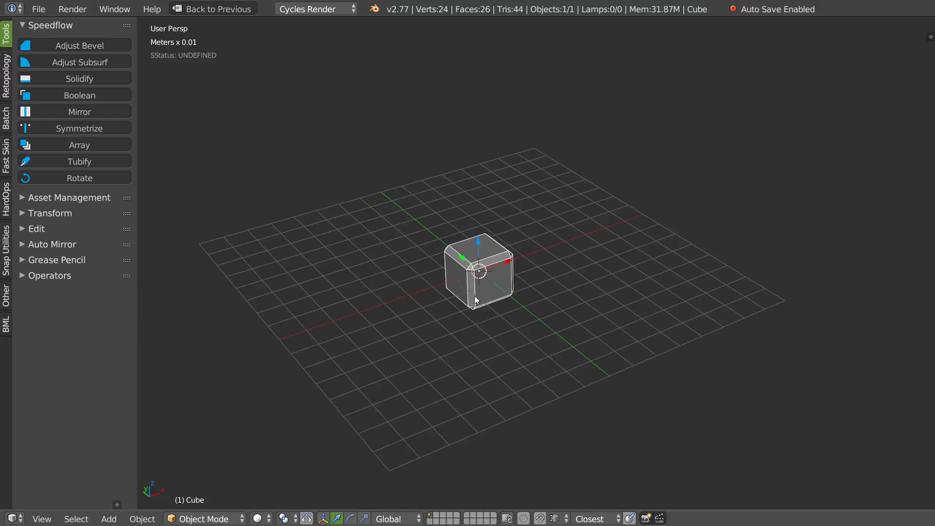
middle_drag(431, 302, 519, 254)
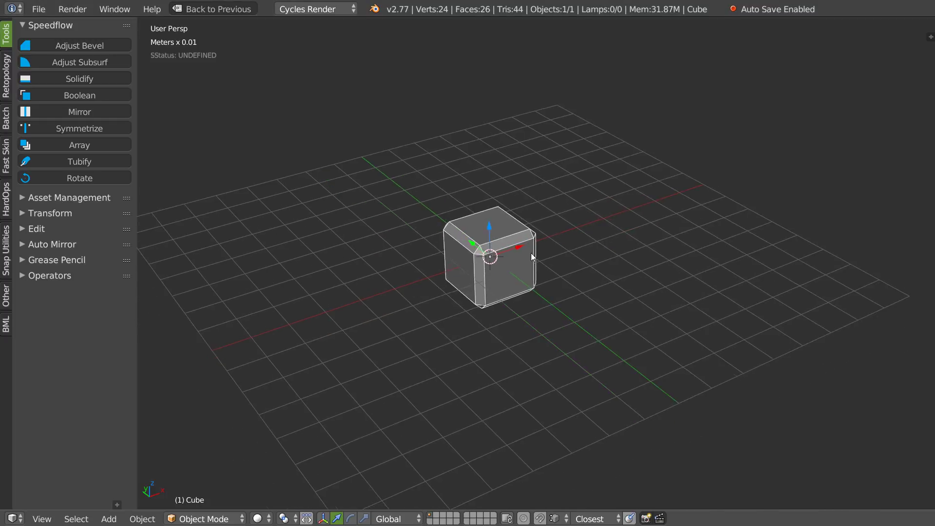
right_click(512, 295)
click(491, 433)
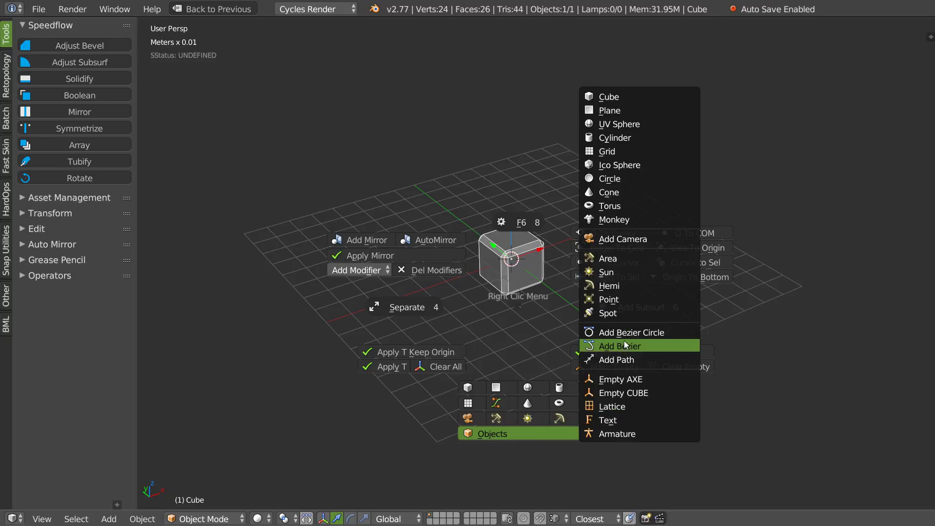
click(608, 347)
key(Tab)
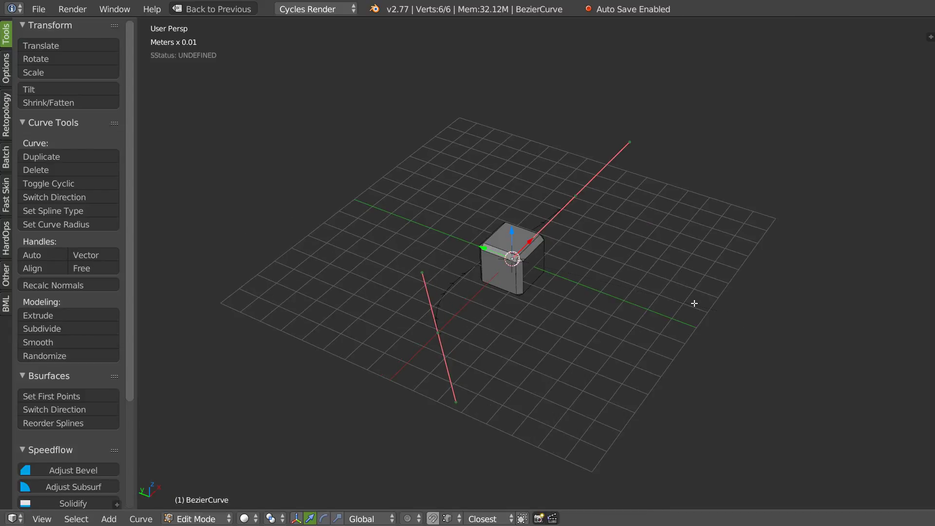
Move the Bezier curve away from the cube and return to Object Mode
key(g)
click(418, 223)
mouse_move(448, 268)
middle_down()
mouse_move(423, 273)
mouse_move(391, 215)
middle_up()
key(Tab)
click(373, 273)
Select the cube together with the curve and apply Speedflow's array along the curve
shift+click(484, 310)
mouse_move(485, 311)
middle_down()
mouse_move(486, 297)
mouse_move(429, 277)
mouse_move(456, 258)
middle_up()
key(space)
click(458, 303)
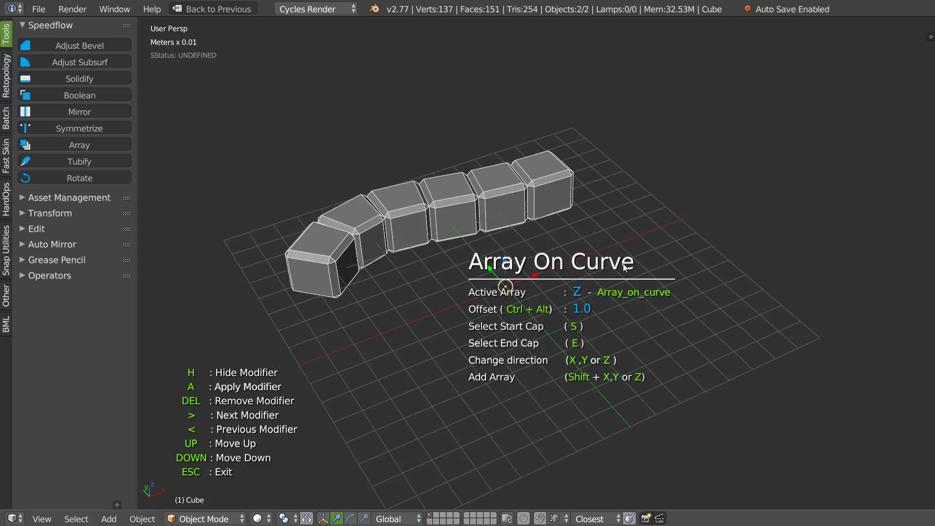
Adjust the curve array to four cubes at an offset of about 1.69
scroll(406, 255, down, 2)
middle_drag(409, 269, 422, 273)
ctrl+alt+scroll(450, 271, up, 2)
ctrl+alt+scroll(447, 269, up, 5)
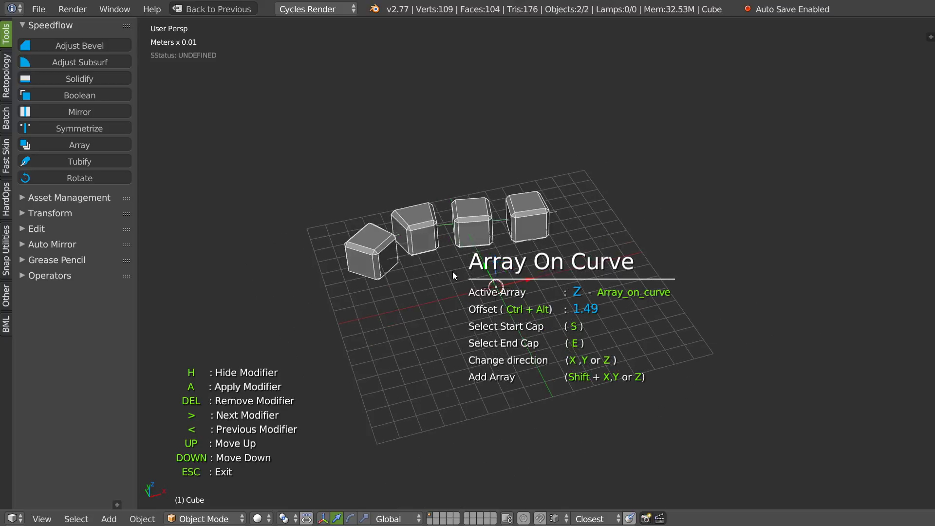
ctrl+alt+scroll(462, 272, up, 3)
ctrl+alt+scroll(435, 270, down, 6)
ctrl+alt+scroll(437, 270, down, 1)
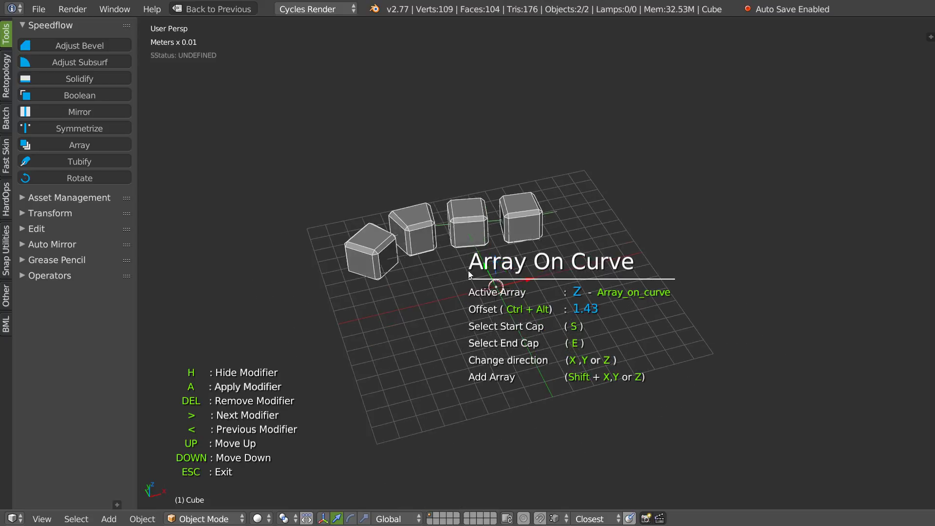
ctrl+alt+scroll(466, 271, up, 6)
ctrl+alt+scroll(494, 275, up, 7)
ctrl+alt+scroll(487, 276, down, 2)
ctrl+alt+scroll(454, 275, down, 5)
ctrl+alt+scroll(454, 275, down, 1)
key(Escape)
Reopen the cube's Speedflow array adjustments
middle_drag(440, 289, 445, 278)
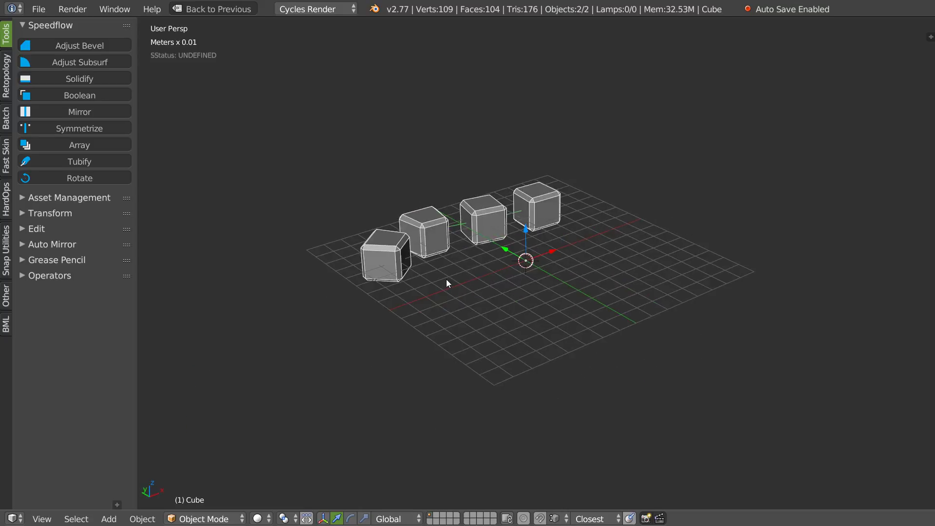
key(space)
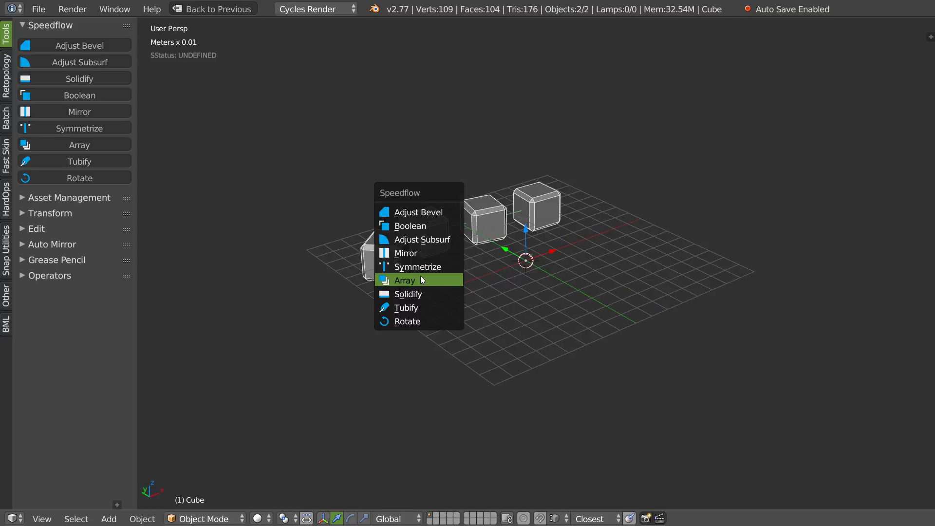
click(409, 280)
Add a Z array stacking each cube three high at offset 1.16
middle_drag(422, 282, 425, 310)
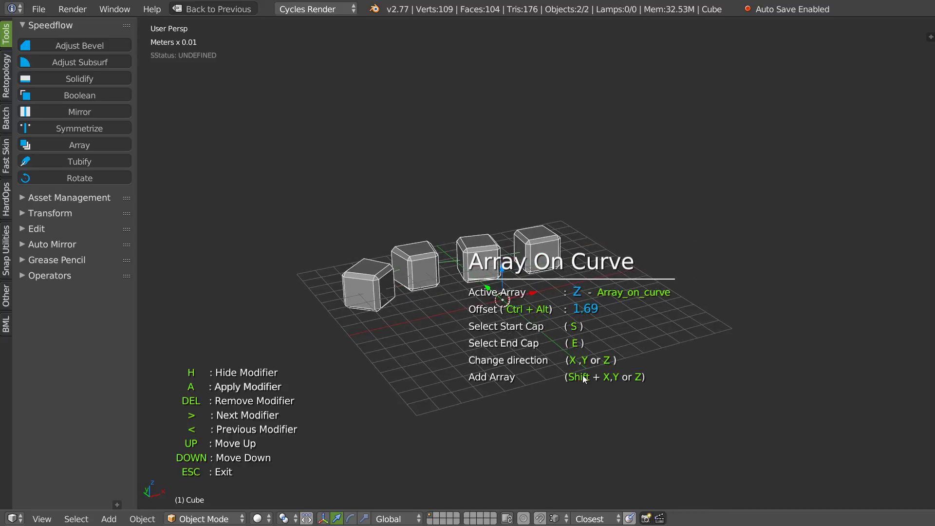
key(shift+z)
middle_drag(384, 282, 398, 270)
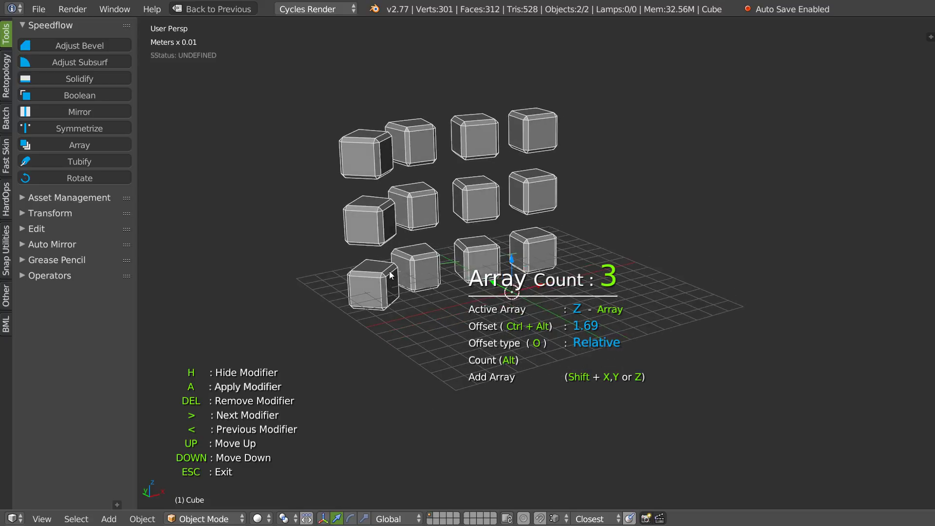
ctrl+alt+scroll(394, 274, down, 2)
ctrl+alt+scroll(392, 277, down, 2)
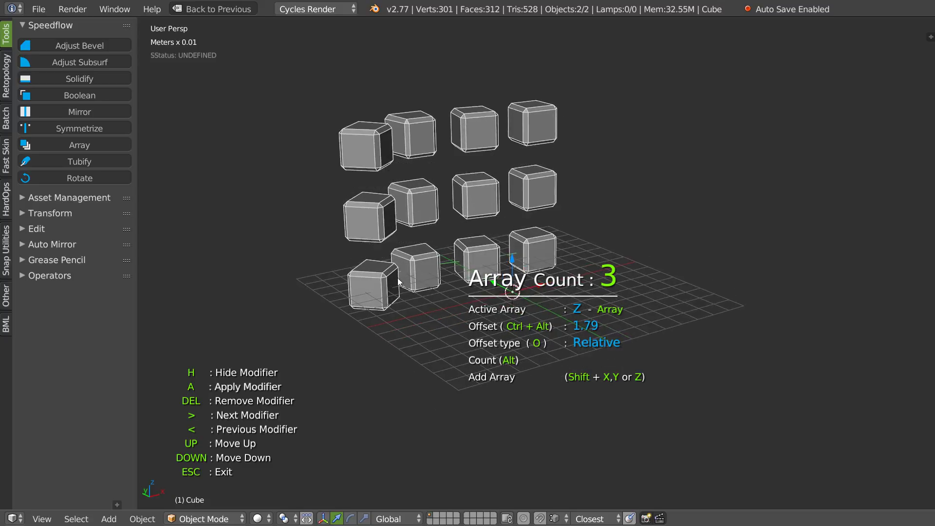
alt+scroll(385, 282, up, 8)
alt+scroll(373, 268, down, 10)
alt+scroll(373, 268, up, 4)
ctrl+alt+scroll(434, 267, up, 5)
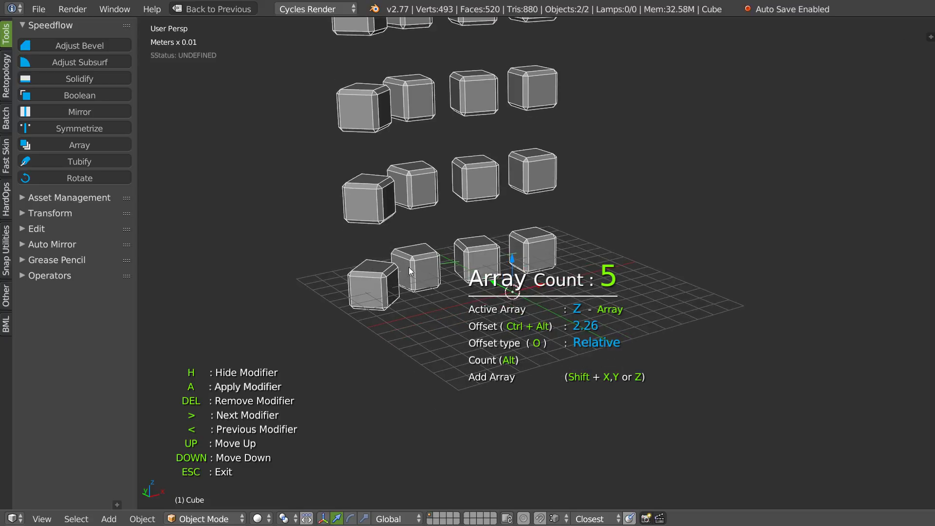
ctrl+alt+scroll(438, 270, up, 5)
ctrl+alt+scroll(366, 275, down, 10)
ctrl+alt+scroll(367, 275, down, 1)
ctrl+alt+scroll(372, 275, down, 2)
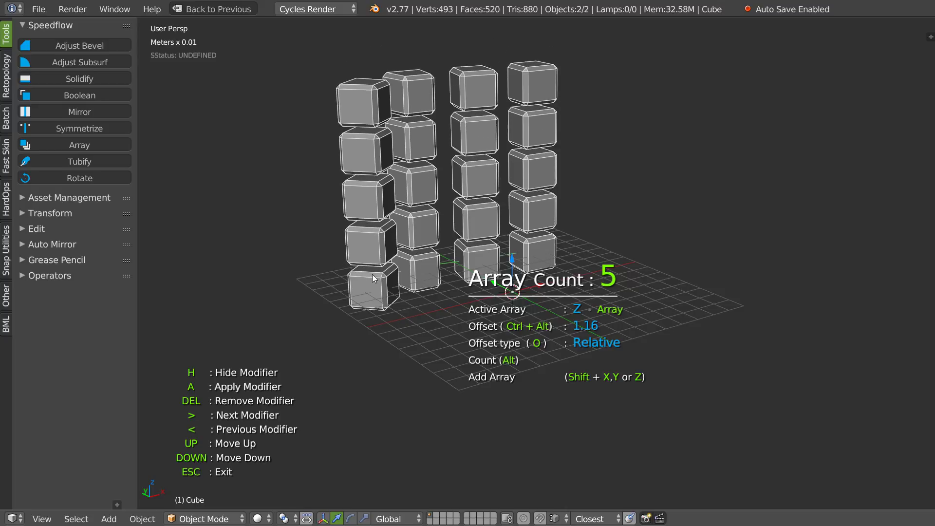
alt+scroll(361, 276, down, 4)
alt+scroll(361, 275, up, 2)
mouse_move(393, 275)
middle_down()
mouse_move(516, 281)
mouse_move(419, 265)
mouse_move(437, 223)
mouse_move(432, 253)
middle_up()
Add a Y array repeating the stacks four times at offset 1.1
key(shift+y)
ctrl+alt+scroll(433, 254, up, 2)
ctrl+alt+scroll(465, 253, down, 2)
ctrl+alt+scroll(440, 257, up, 1)
ctrl+alt+scroll(440, 257, down, 4)
Add another Z array layering the block four times at offset 1.55
alt+scroll(440, 257, up, 8)
alt+scroll(452, 257, down, 7)
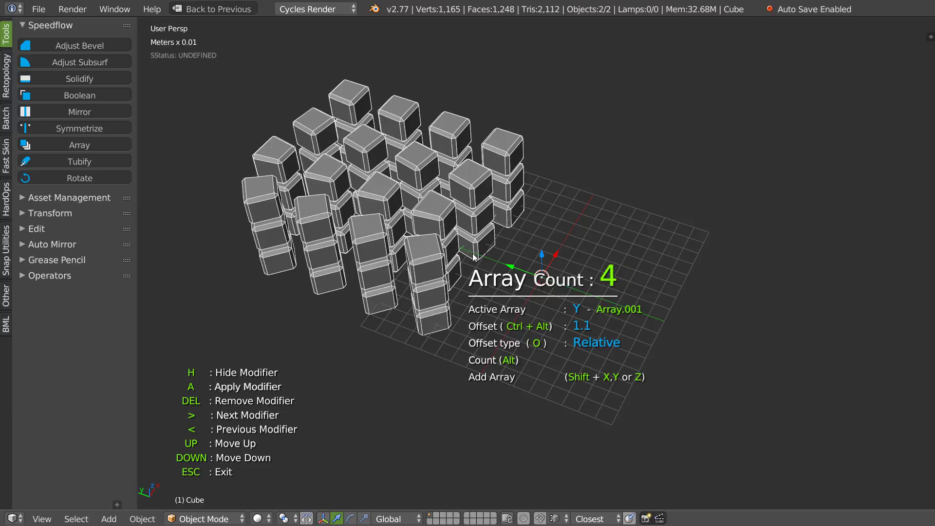
key(shift+z)
mouse_move(452, 257)
middle_down()
mouse_move(419, 230)
mouse_move(443, 218)
middle_up()
ctrl+alt+scroll(443, 218, up, 6)
ctrl+alt+scroll(466, 227, down, 3)
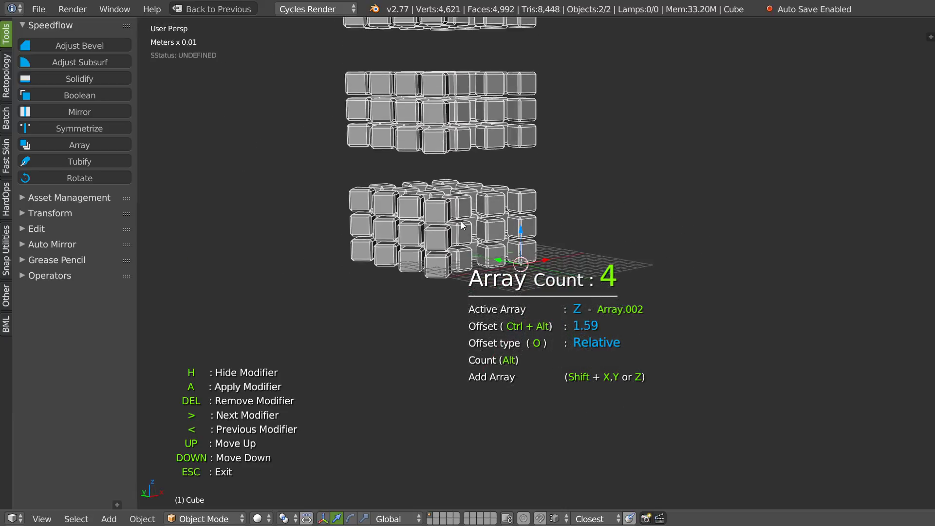
scroll(467, 226, down, 3)
scroll(467, 234, down, 2)
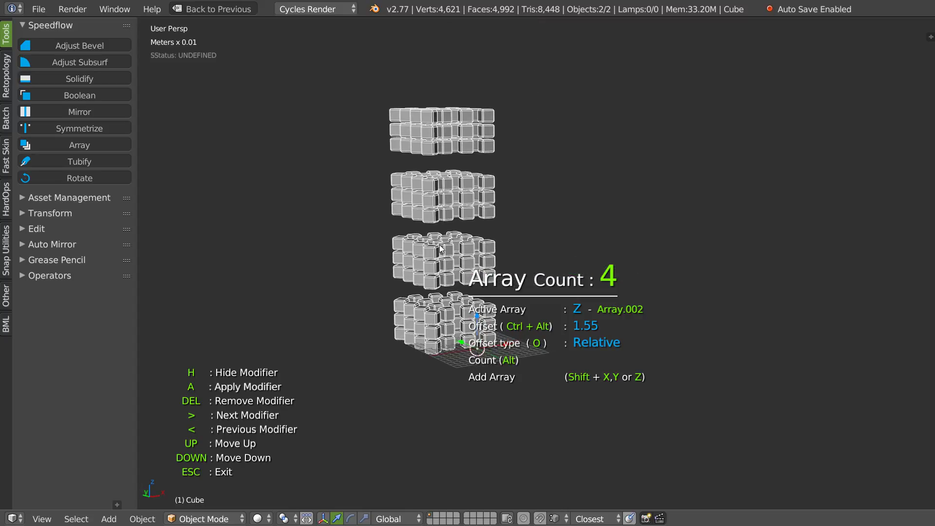
alt+scroll(467, 249, up, 1)
alt+scroll(467, 249, down, 1)
mouse_move(467, 249)
middle_down()
mouse_move(429, 269)
mouse_move(458, 263)
mouse_move(485, 242)
mouse_move(402, 285)
mouse_move(445, 203)
mouse_move(385, 268)
mouse_move(429, 229)
middle_up()
Try extra Y and X arrays, then delete them
key(shift+y)
key(shift+x)
key(Delete)
key(Delete)
key(Delete)
key(Delete)
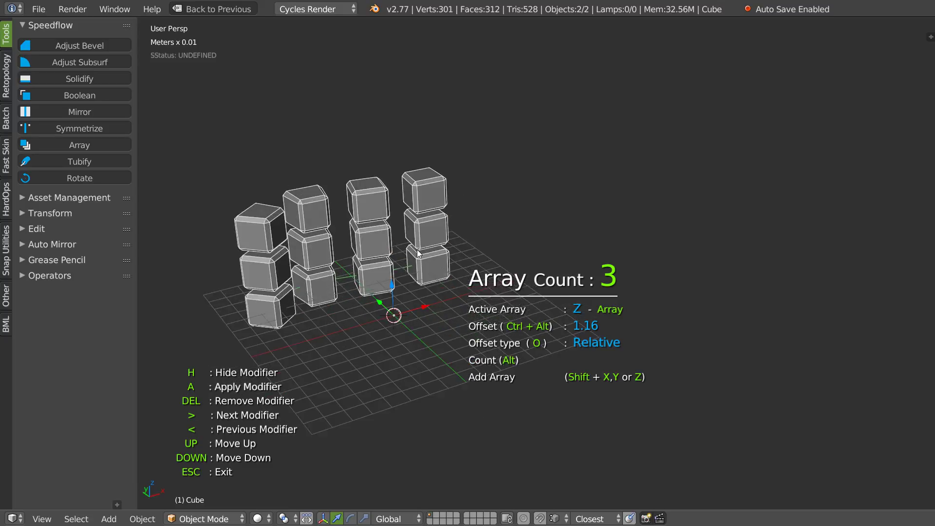
scroll(434, 218, up, 3)
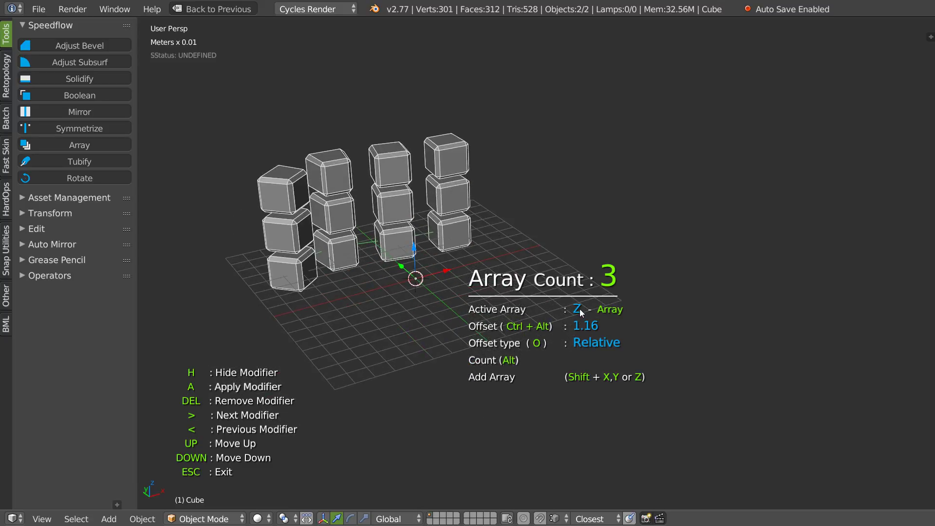
Cycle through the cube's arrays and remove the vertical stacking array
key(greater)
key(less)
key(greater)
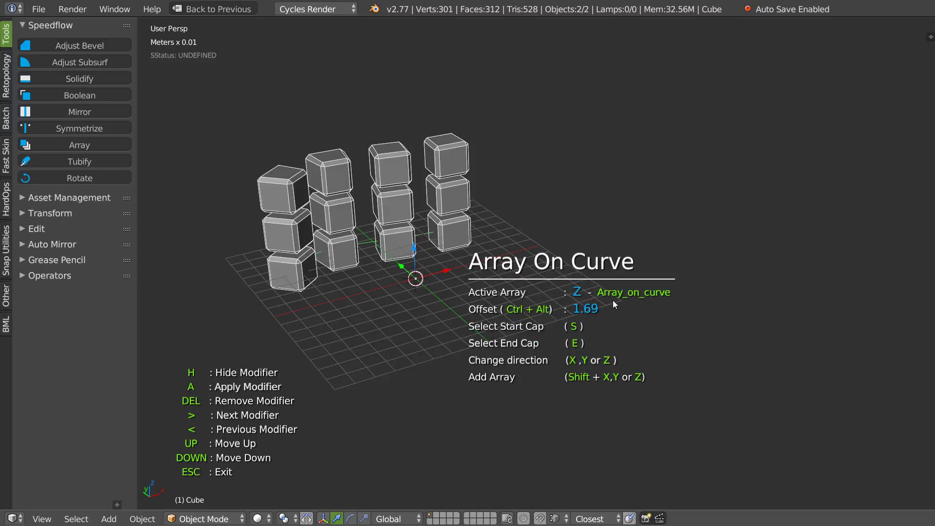
key(less)
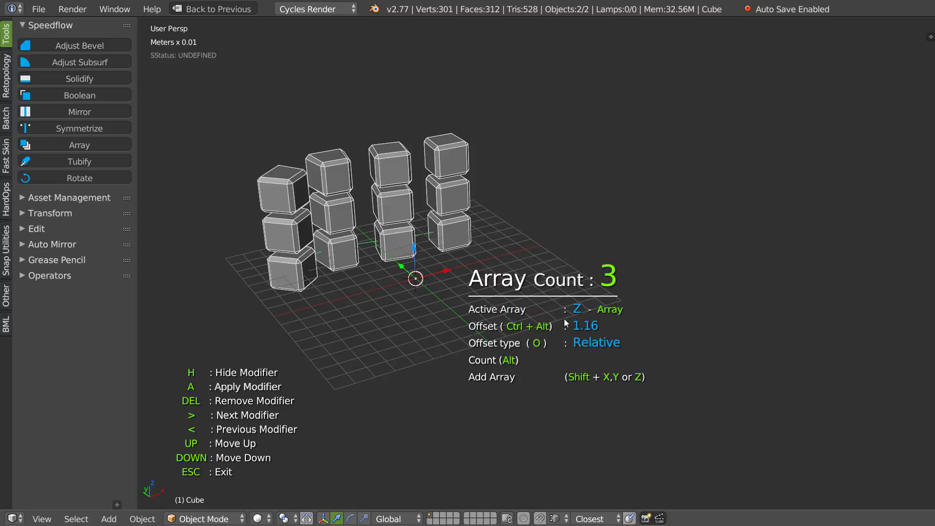
key(greater)
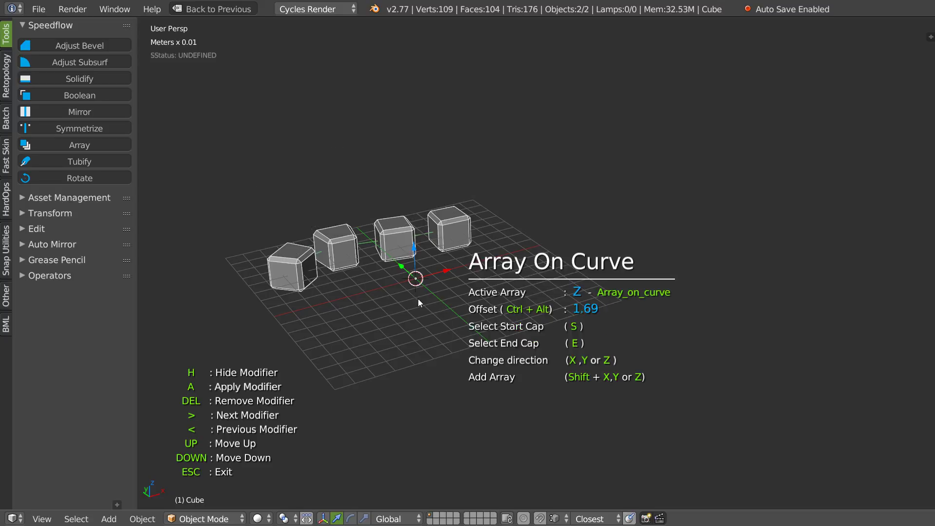
scroll(428, 277, up, 2)
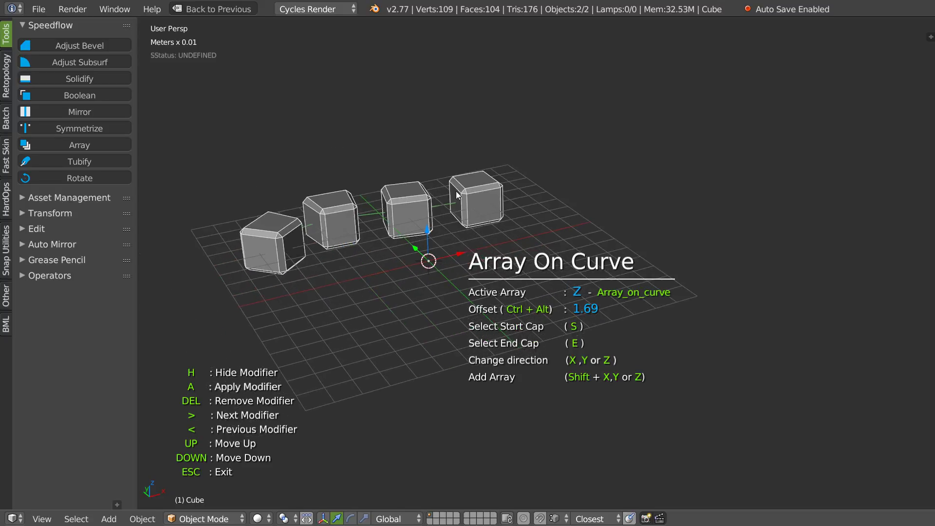
scroll(424, 272, down, 3)
scroll(454, 244, up, 1)
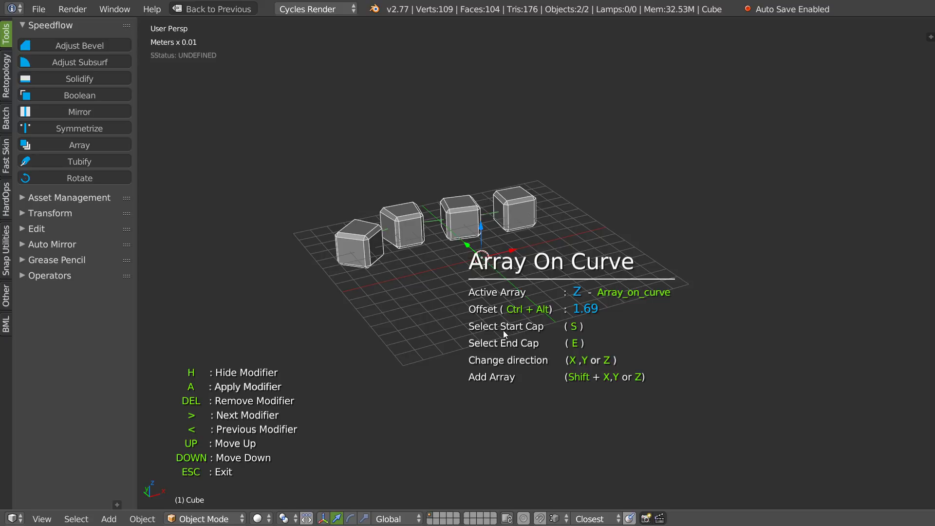
Orbit the view around the new scene with the Bezier curve and three cylinders
middle_drag(527, 347, 500, 317)
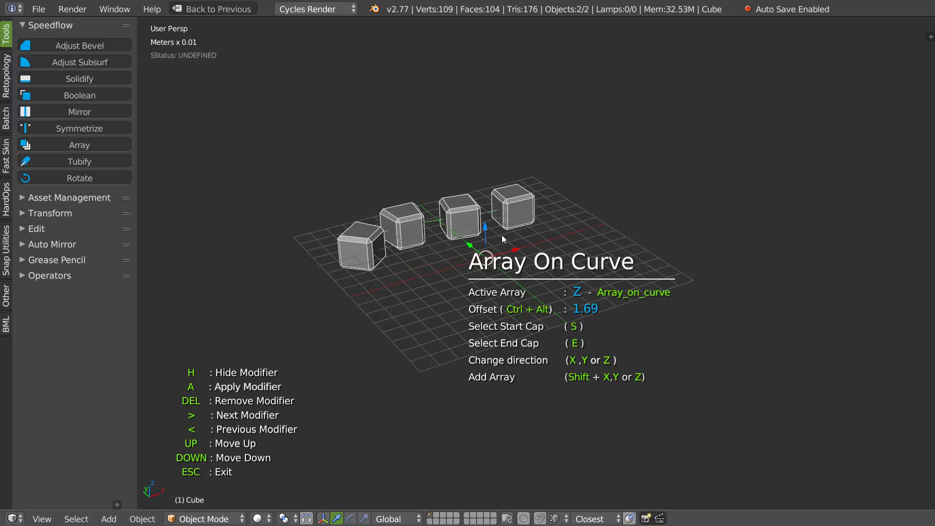
mouse_move(443, 309)
middle_down()
mouse_move(425, 248)
mouse_move(413, 297)
middle_up()
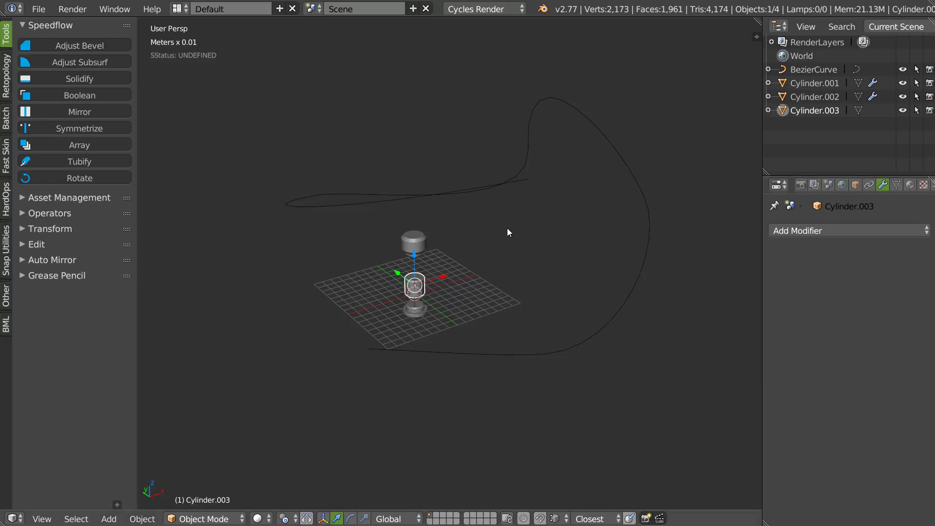
mouse_move(507, 228)
middle_down()
mouse_move(428, 226)
mouse_move(394, 264)
mouse_move(422, 244)
mouse_move(416, 270)
middle_up()
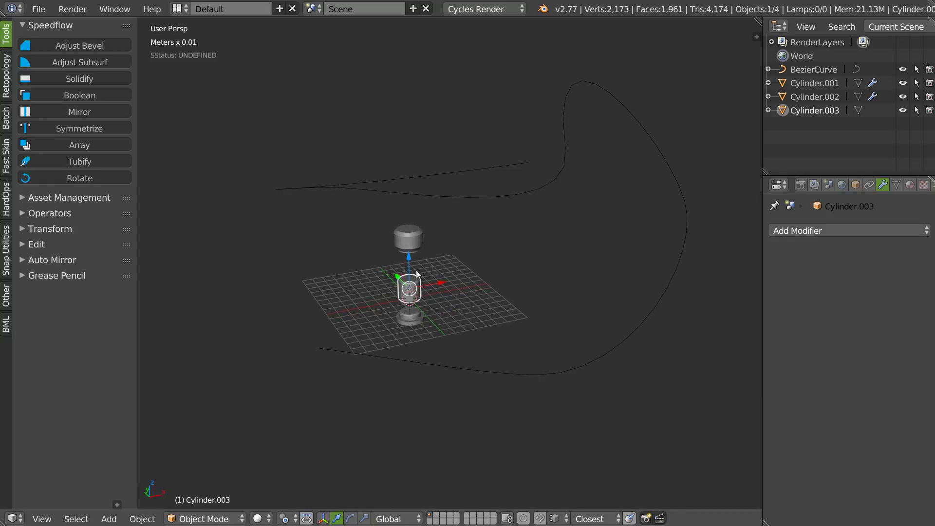
Select Cylinder.003 with the BezierCurve and apply Speedflow's Array On Curve
right_click(413, 240)
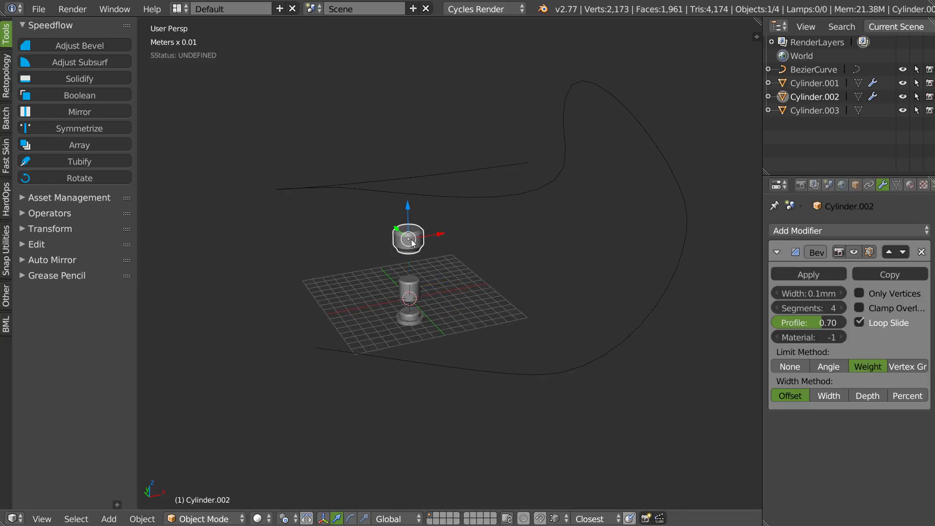
right_click(412, 318)
mouse_move(447, 311)
middle_down()
mouse_move(455, 241)
mouse_move(438, 291)
middle_up()
right_click(472, 190)
shift+right_click(420, 282)
key(space)
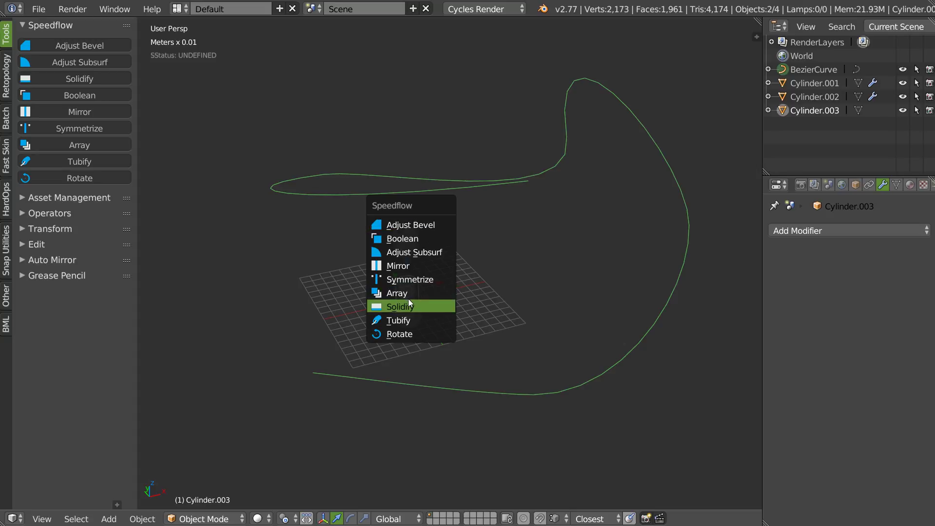
click(407, 294)
mouse_move(398, 294)
middle_down()
mouse_move(493, 282)
mouse_move(429, 266)
mouse_move(326, 318)
mouse_move(366, 333)
middle_up()
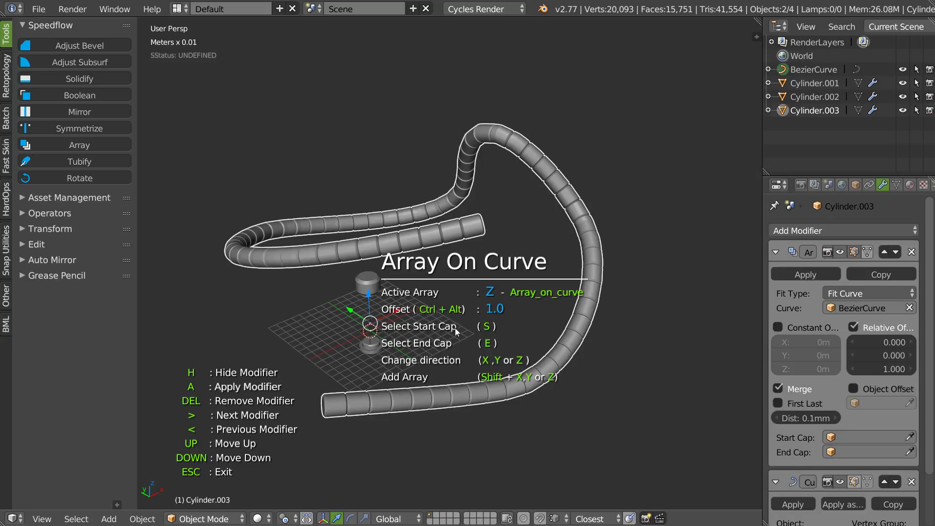
Set Cylinder.001 as the hose's start cap and Cylinder.002 as its end cap
middle_drag(437, 326, 439, 327)
key(s)
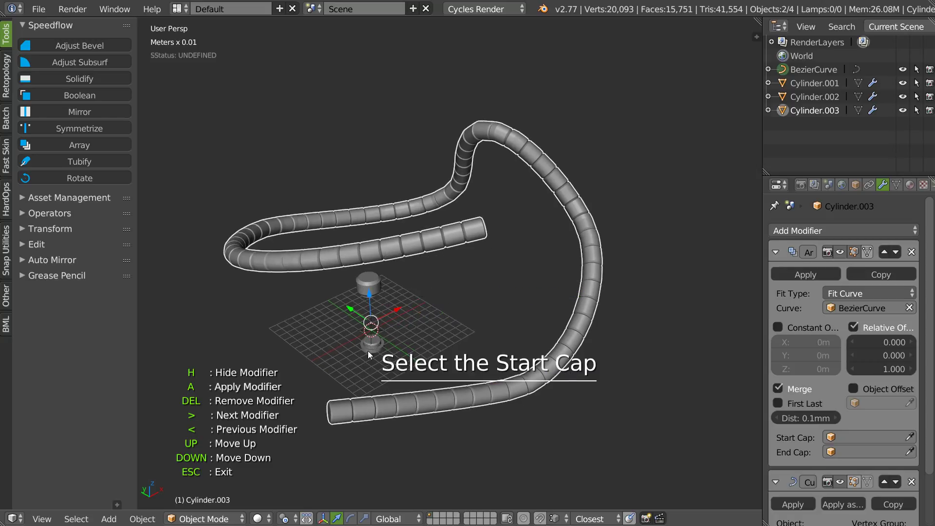
click(368, 348)
mouse_move(370, 349)
middle_down()
mouse_move(381, 321)
mouse_move(486, 225)
mouse_move(471, 239)
middle_up()
middle_drag(382, 289, 381, 282)
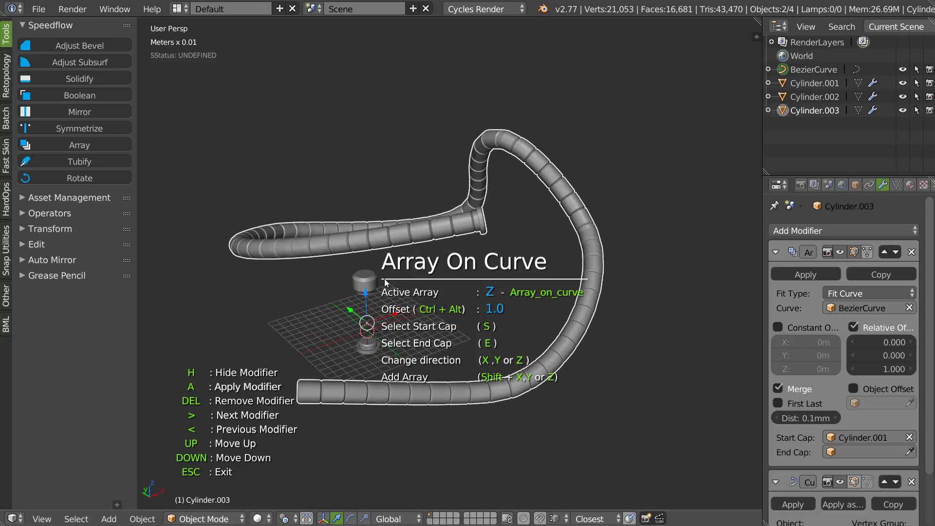
key(e)
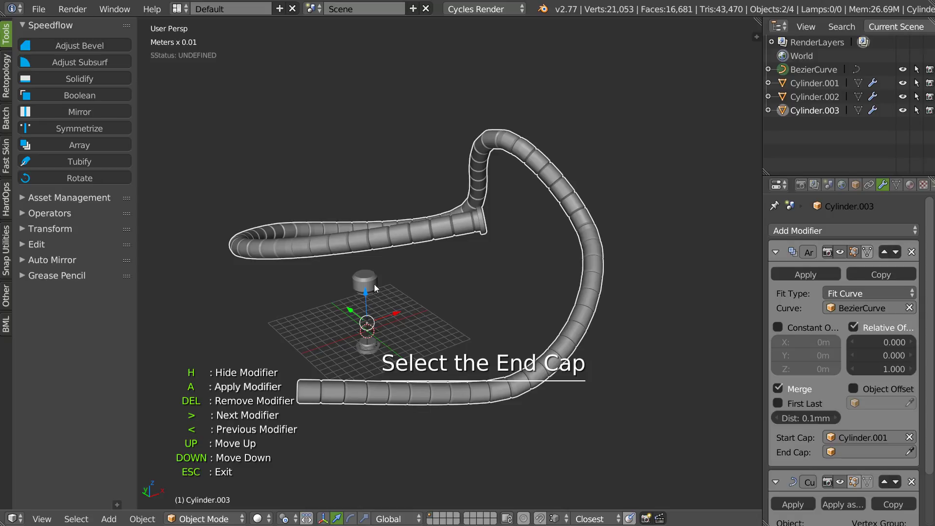
click(369, 277)
mouse_move(371, 279)
middle_down()
mouse_move(347, 331)
mouse_move(334, 306)
mouse_move(347, 282)
middle_up()
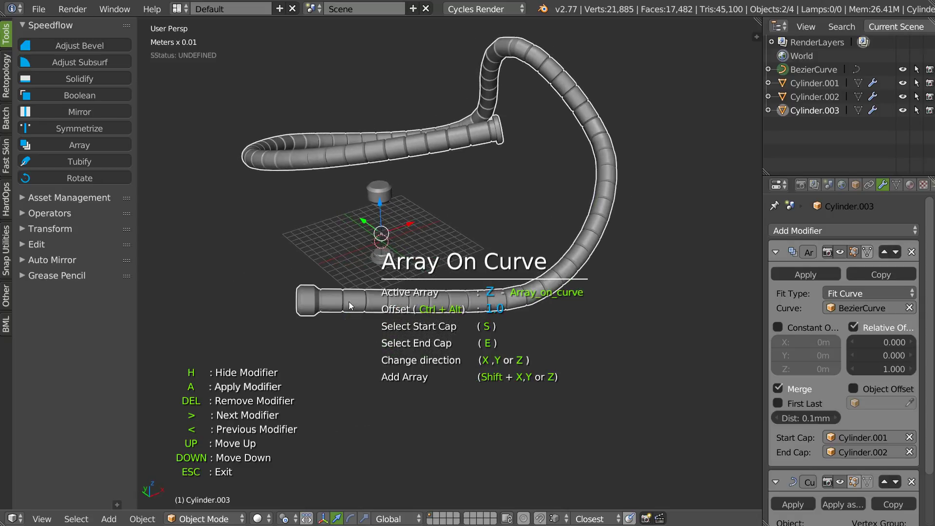
Reduce the hose segment offset to 0.930 and confirm the array
ctrl+alt+scroll(421, 343, up, 1)
ctrl+alt+scroll(408, 341, up, 2)
ctrl+alt+scroll(416, 341, up, 1)
ctrl+alt+scroll(409, 343, down, 4)
ctrl+alt+scroll(407, 343, down, 4)
ctrl+alt+scroll(407, 346, down, 3)
click(390, 315)
middle_drag(390, 317, 392, 320)
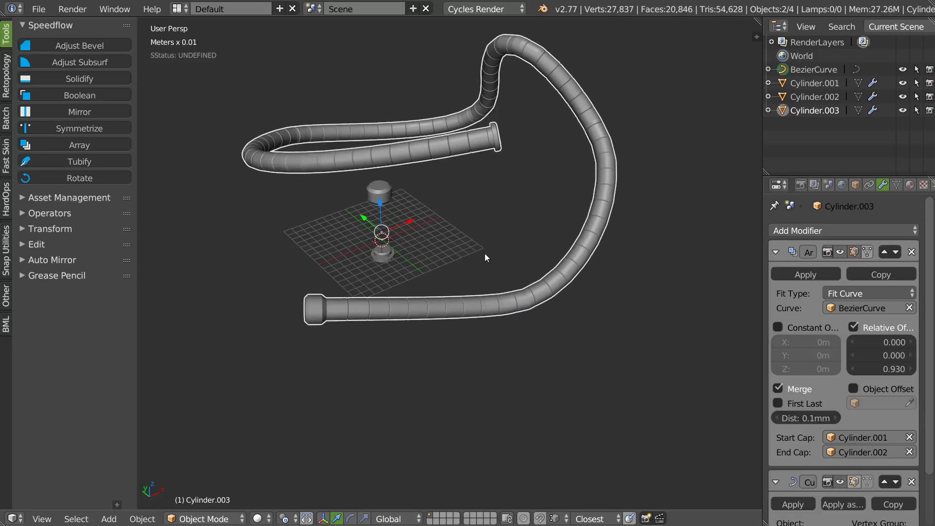
Edit BezierCurve, moving its end point and control points to reshape the hose
click(801, 67)
key(Tab)
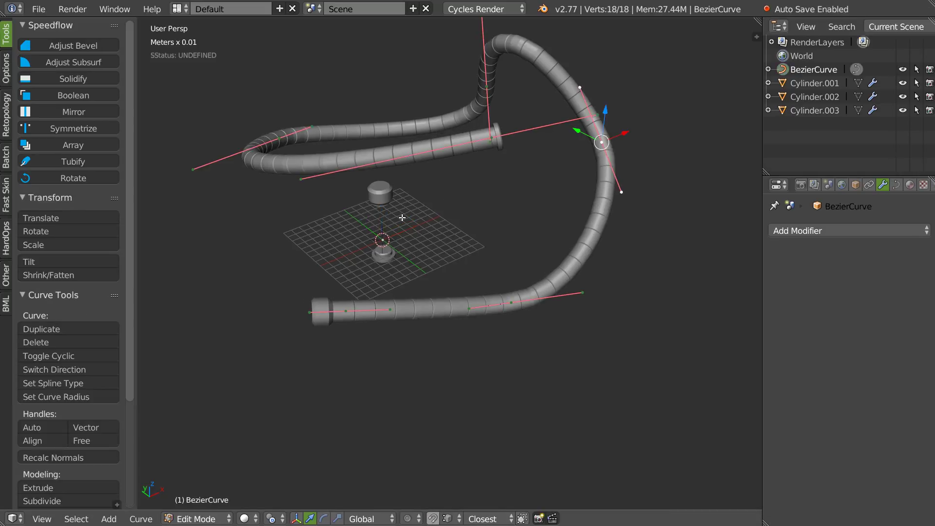
middle_drag(481, 212, 497, 180)
right_drag(498, 180, 343, 233)
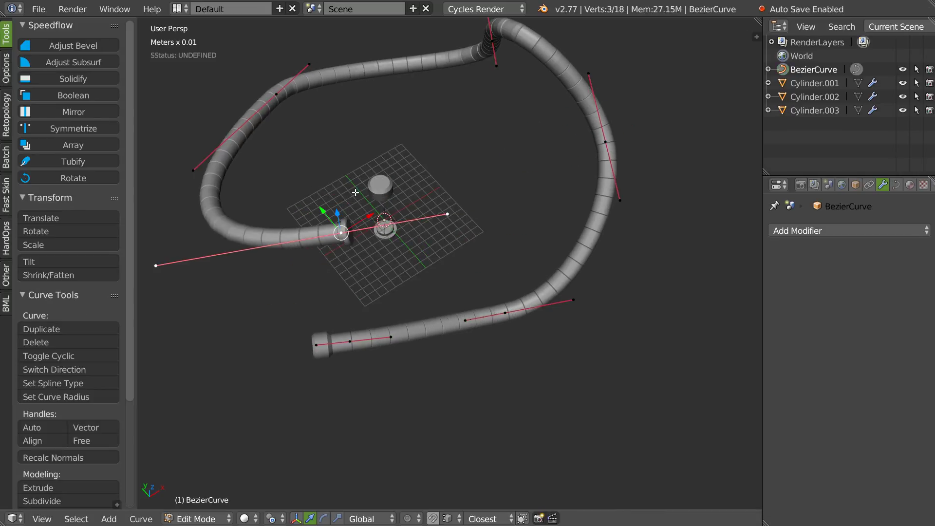
right_drag(275, 93, 232, 116)
scroll(438, 91, down, 4)
middle_drag(479, 77, 401, 166)
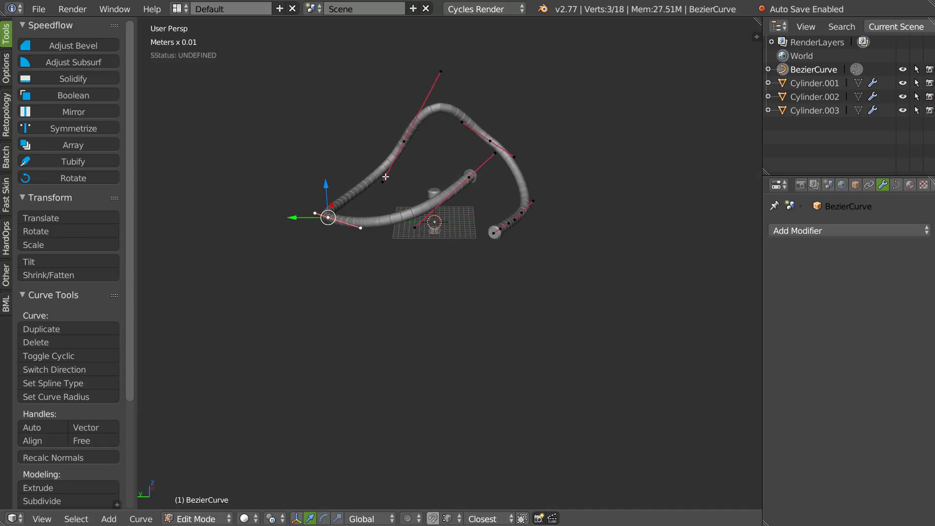
right_drag(404, 141, 325, 140)
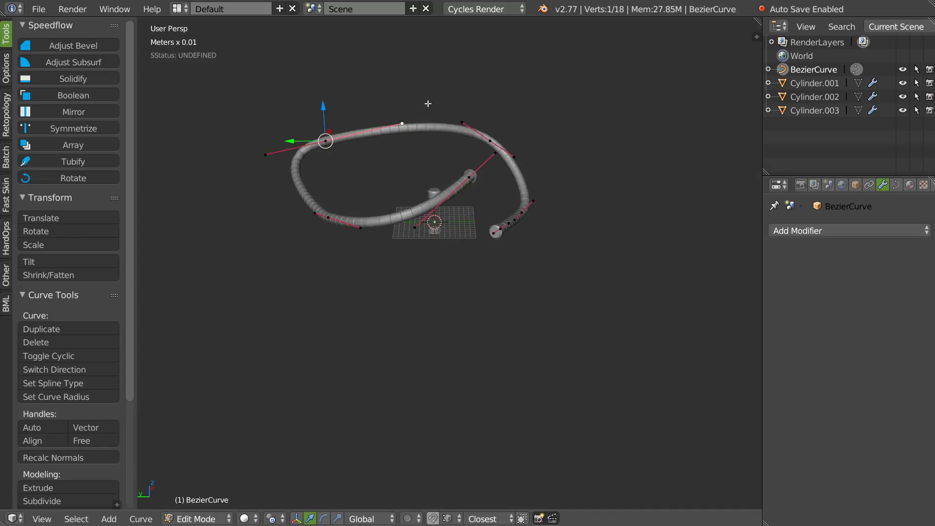
Adjust the curve's handles and end points so the hose forms a wide loop
middle_drag(502, 136, 529, 160)
mouse_move(492, 171)
right_down()
mouse_move(496, 114)
mouse_move(488, 95)
mouse_move(480, 223)
right_up()
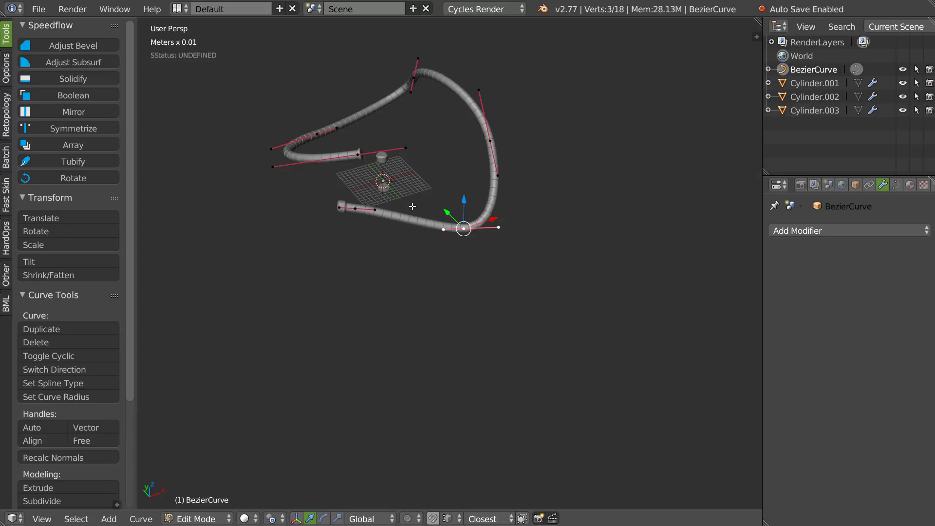
middle_drag(463, 226, 439, 209)
right_drag(345, 198, 317, 184)
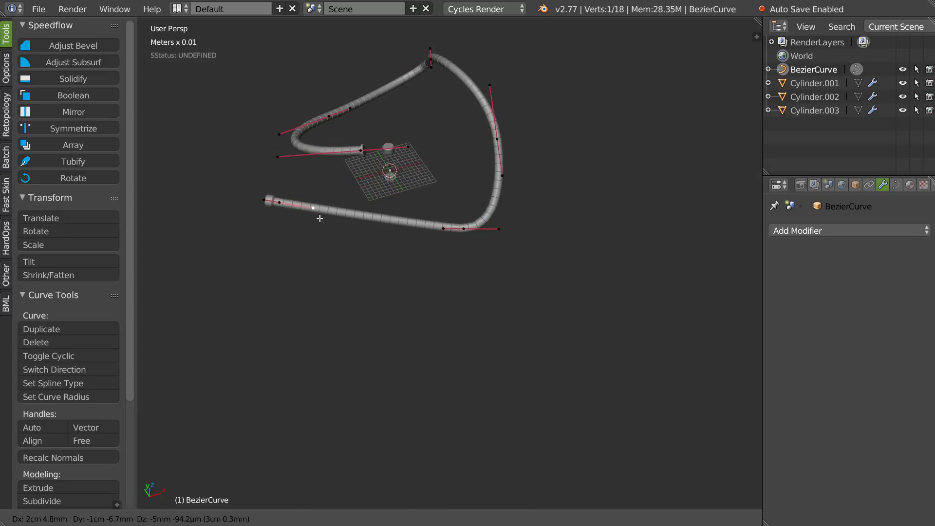
mouse_move(441, 230)
right_down()
mouse_move(377, 238)
mouse_move(351, 229)
right_up()
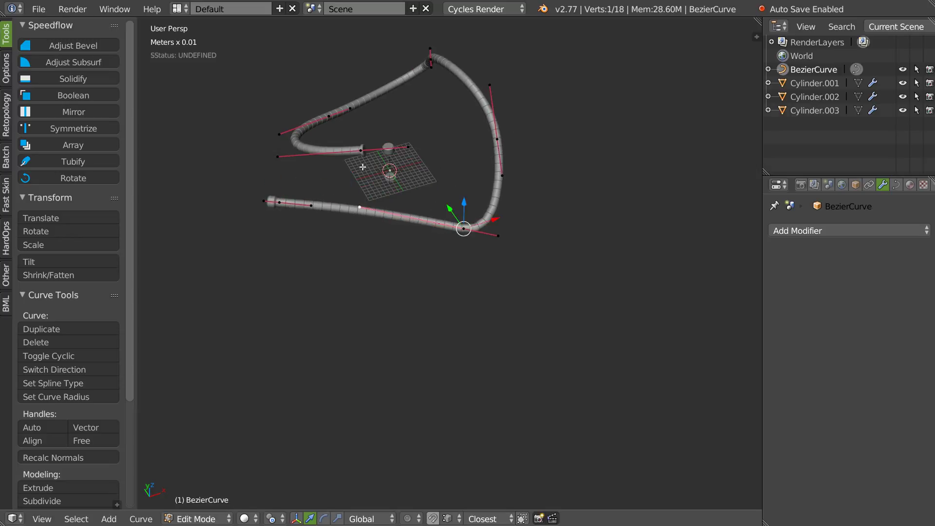
middle_drag(357, 209, 383, 151)
mouse_move(384, 153)
right_down()
mouse_move(374, 159)
mouse_move(416, 154)
right_up()
mouse_move(417, 155)
middle_down()
mouse_move(388, 215)
mouse_move(429, 224)
middle_up()
Return to Object Mode and move the source cylinders to another layer
key(Tab)
click(376, 246)
middle_drag(376, 246, 459, 173)
right_click(460, 173)
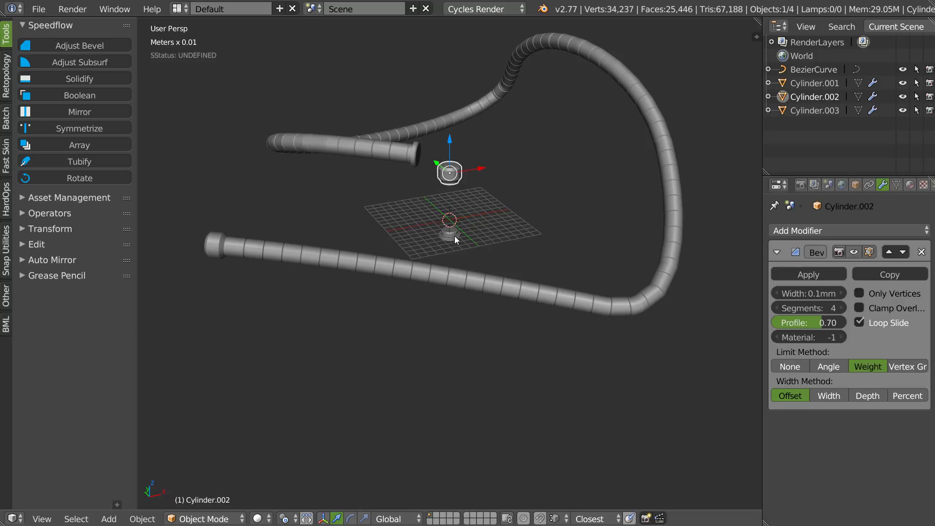
key(m)
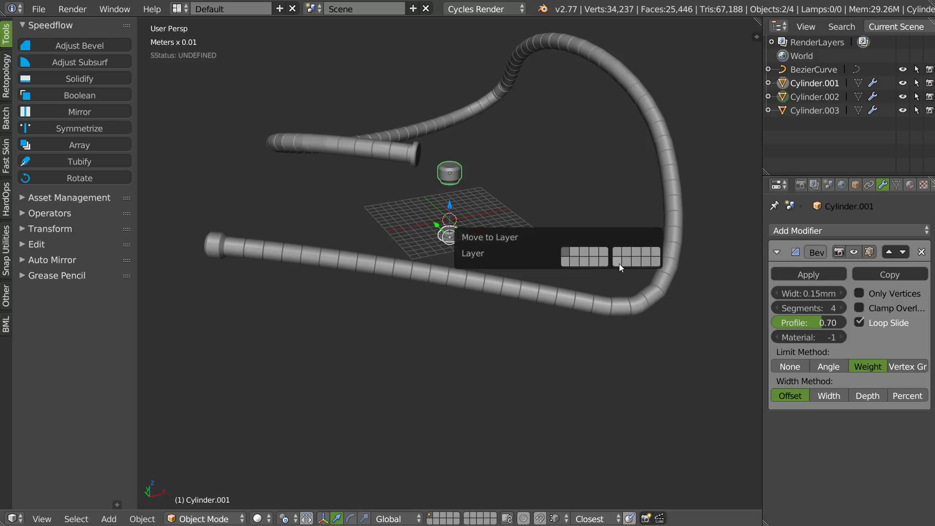
click(605, 263)
Orbit around the looping capped hose to inspect its caps
mouse_move(385, 203)
middle_down()
mouse_move(502, 211)
mouse_move(392, 210)
mouse_move(379, 217)
mouse_move(460, 206)
mouse_move(395, 240)
mouse_move(434, 189)
middle_up()
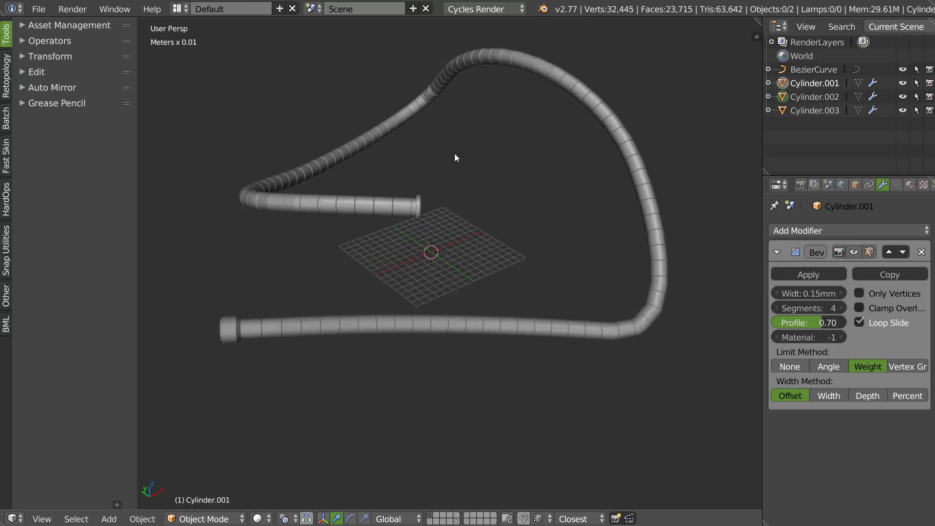
mouse_move(409, 222)
middle_down()
mouse_move(422, 228)
mouse_move(393, 262)
mouse_move(451, 209)
mouse_move(404, 232)
middle_up()
mouse_move(459, 143)
middle_down()
mouse_move(402, 212)
mouse_move(448, 279)
mouse_move(390, 253)
mouse_move(386, 206)
mouse_move(397, 270)
mouse_move(366, 240)
mouse_move(416, 296)
mouse_move(403, 352)
middle_up()
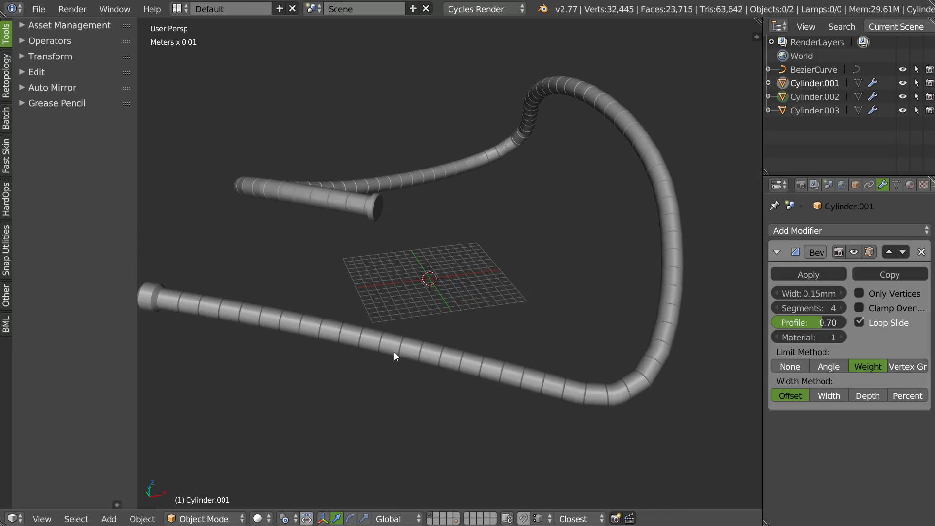
mouse_move(507, 213)
middle_down()
mouse_move(457, 284)
mouse_move(432, 264)
mouse_move(511, 276)
mouse_move(402, 250)
mouse_move(418, 240)
mouse_move(402, 258)
middle_up()
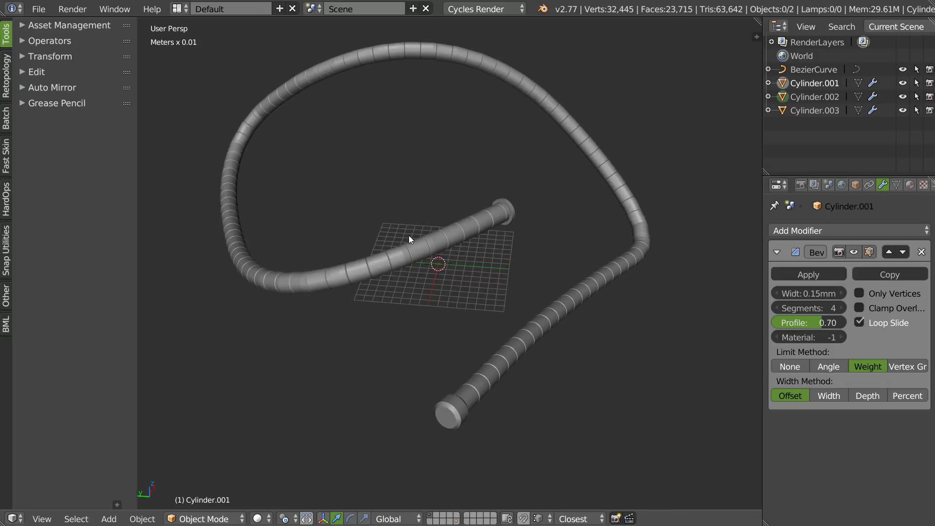
click(62, 25)
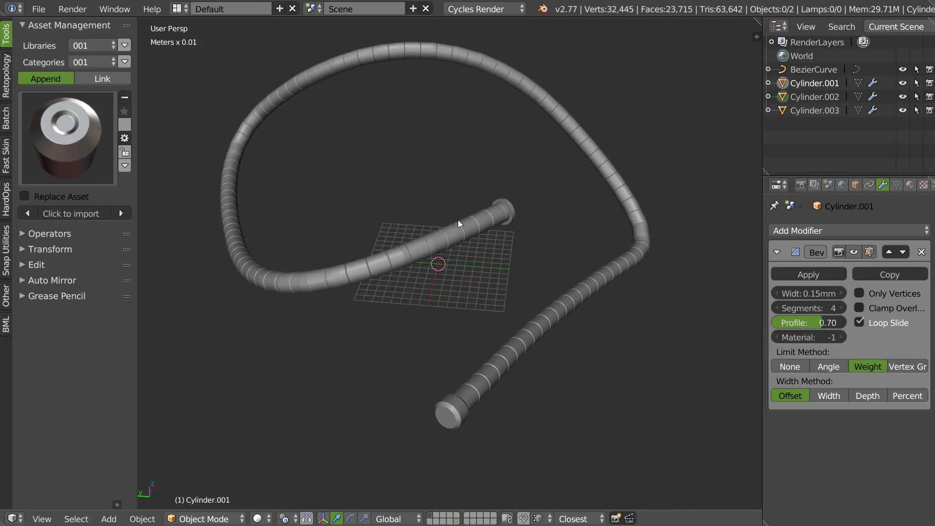
right_click(428, 159)
click(40, 197)
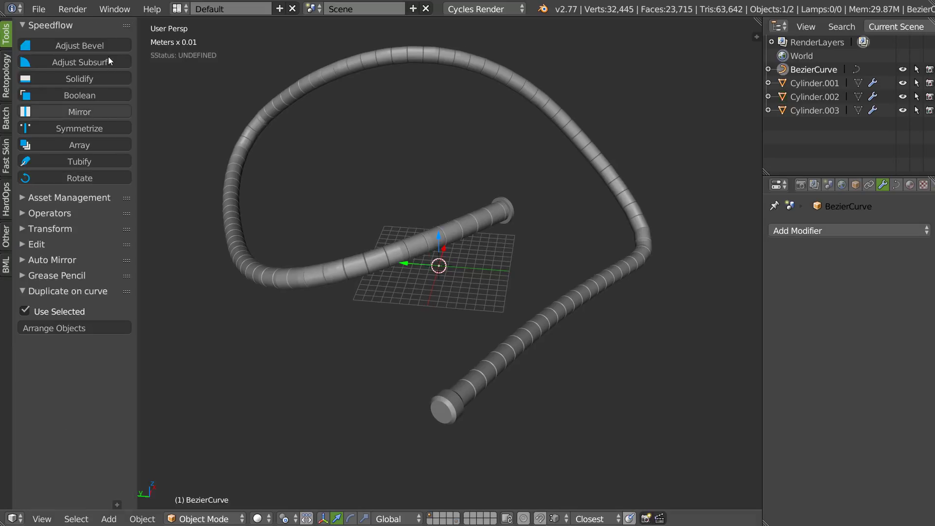
middle_drag(429, 239, 448, 231)
key(space)
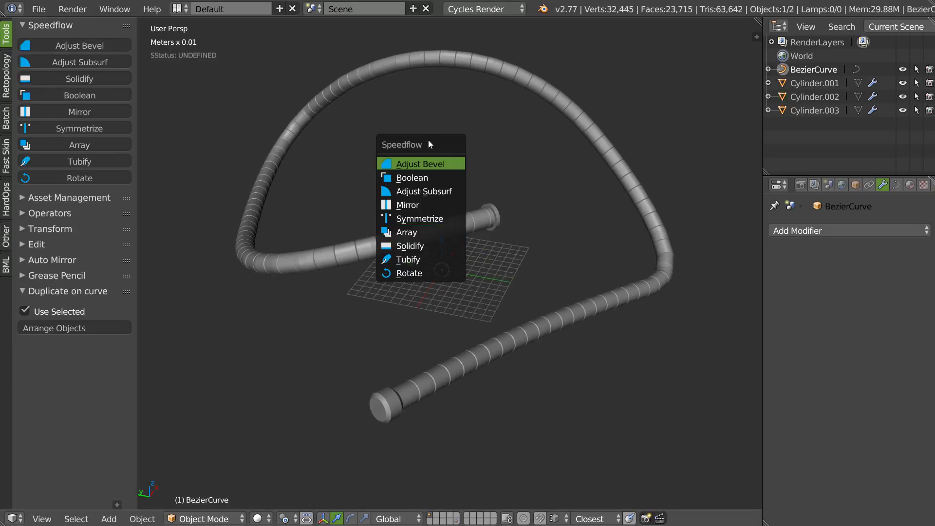
key(Escape)
mouse_move(428, 254)
middle_down()
mouse_move(441, 232)
mouse_move(413, 245)
mouse_move(415, 273)
mouse_move(618, 391)
middle_up()
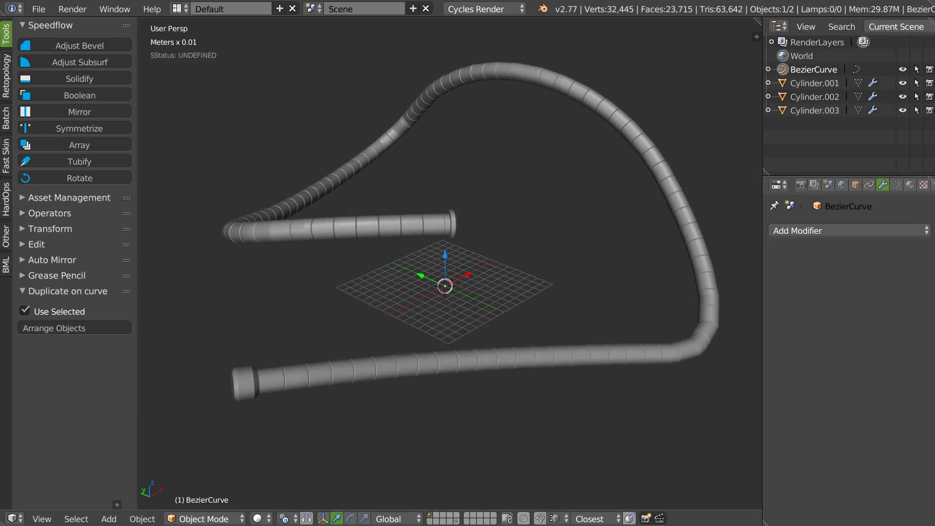